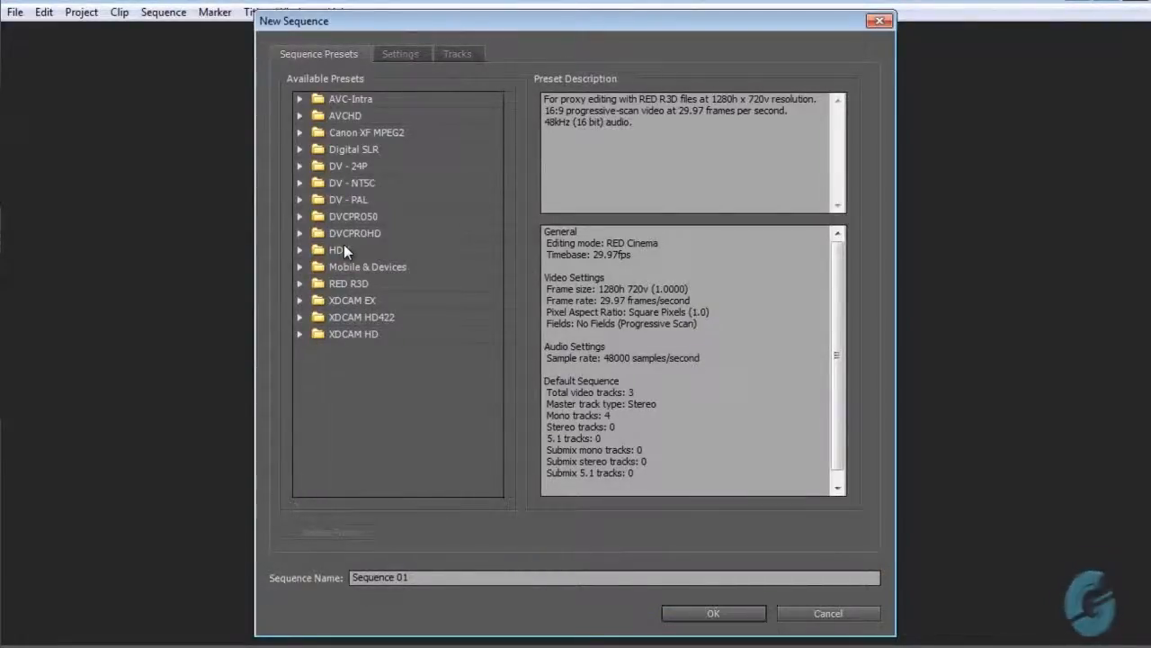
Step: Examine the resolution folders available within the RED R3D sequence presets
{"action": "left_click", "coordinate": [300, 283]}
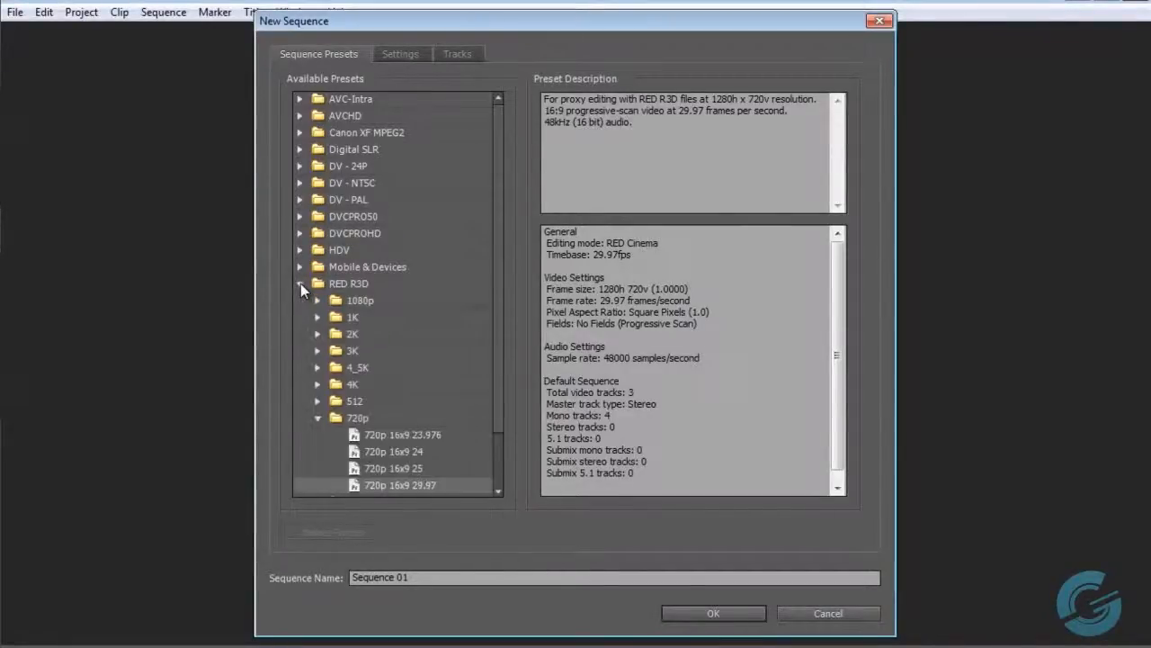
{"action": "left_click", "coordinate": [347, 286]}
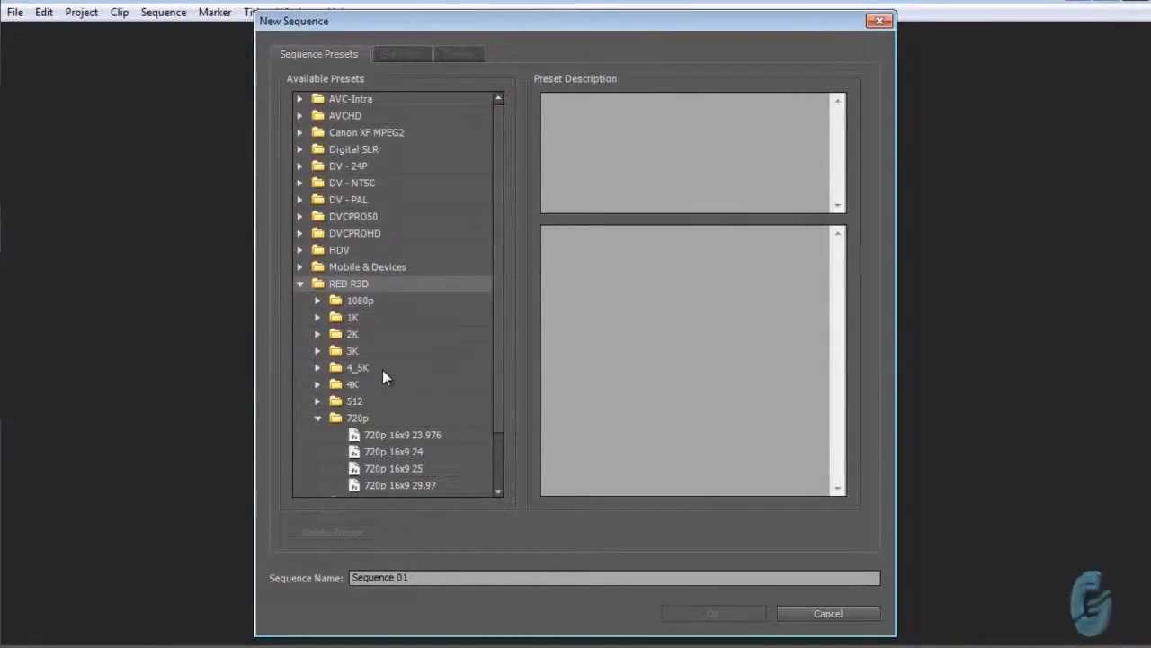
{"action": "scroll", "coordinate": [382, 370], "scroll_direction": "down", "scroll_amount": 2}
{"action": "left_click", "coordinate": [318, 356]}
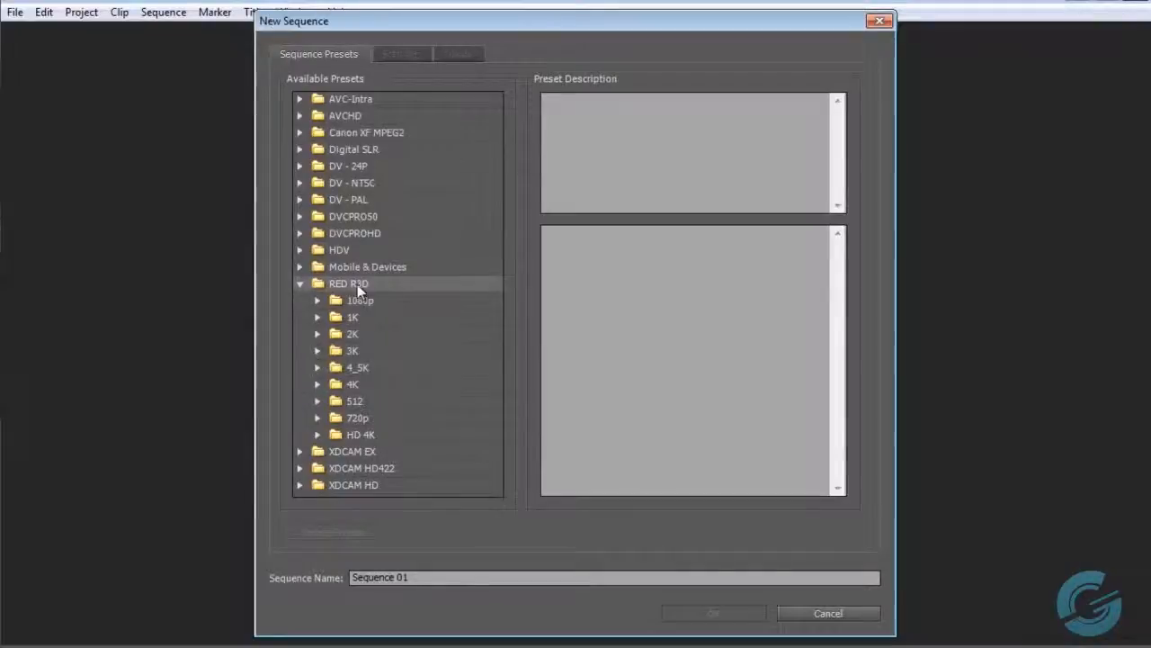
{"action": "left_click", "coordinate": [358, 303]}
{"action": "left_click", "coordinate": [358, 317]}
{"action": "left_click", "coordinate": [349, 350]}
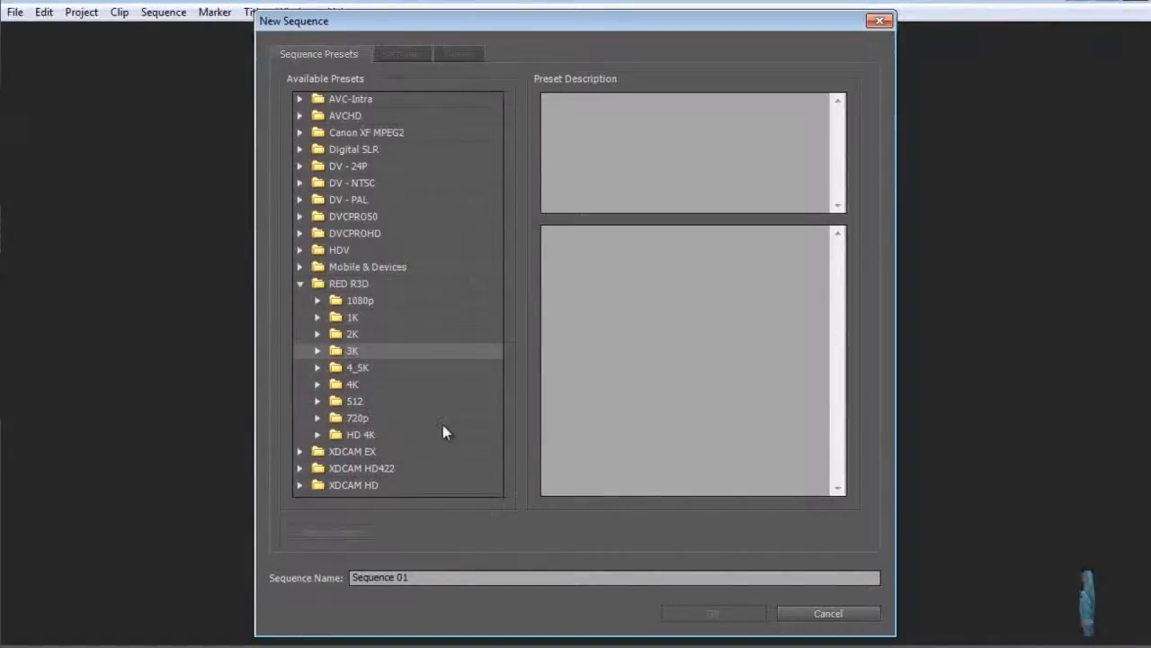
{"action": "left_click", "coordinate": [368, 303]}
{"action": "left_click", "coordinate": [355, 421]}
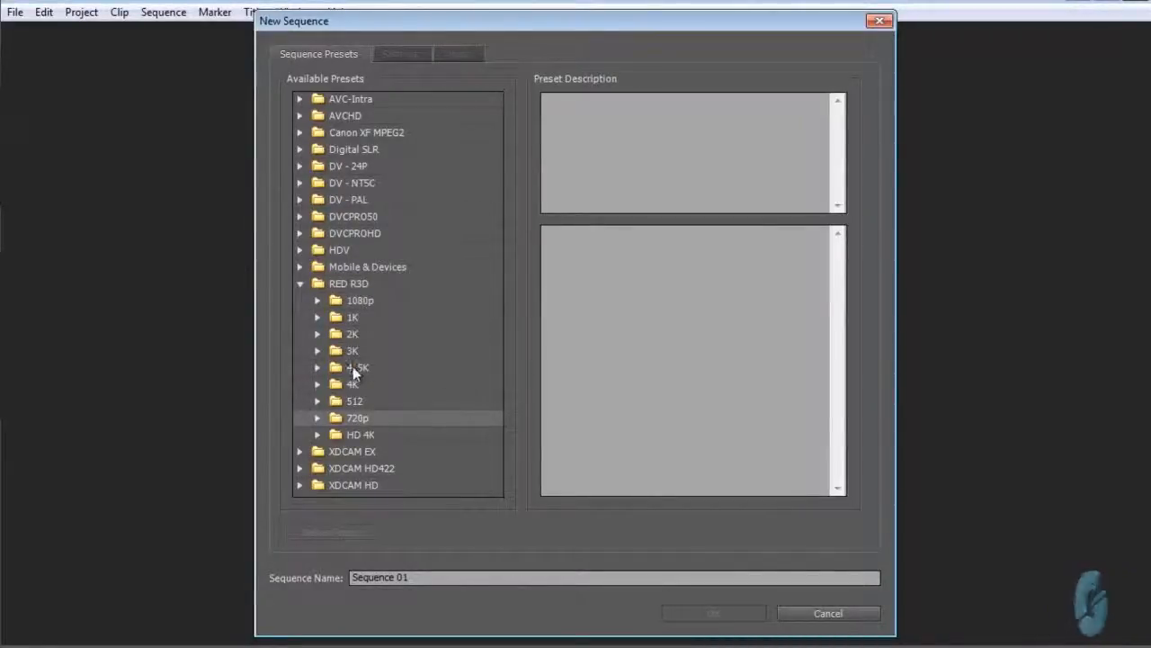
{"action": "left_click", "coordinate": [389, 405]}
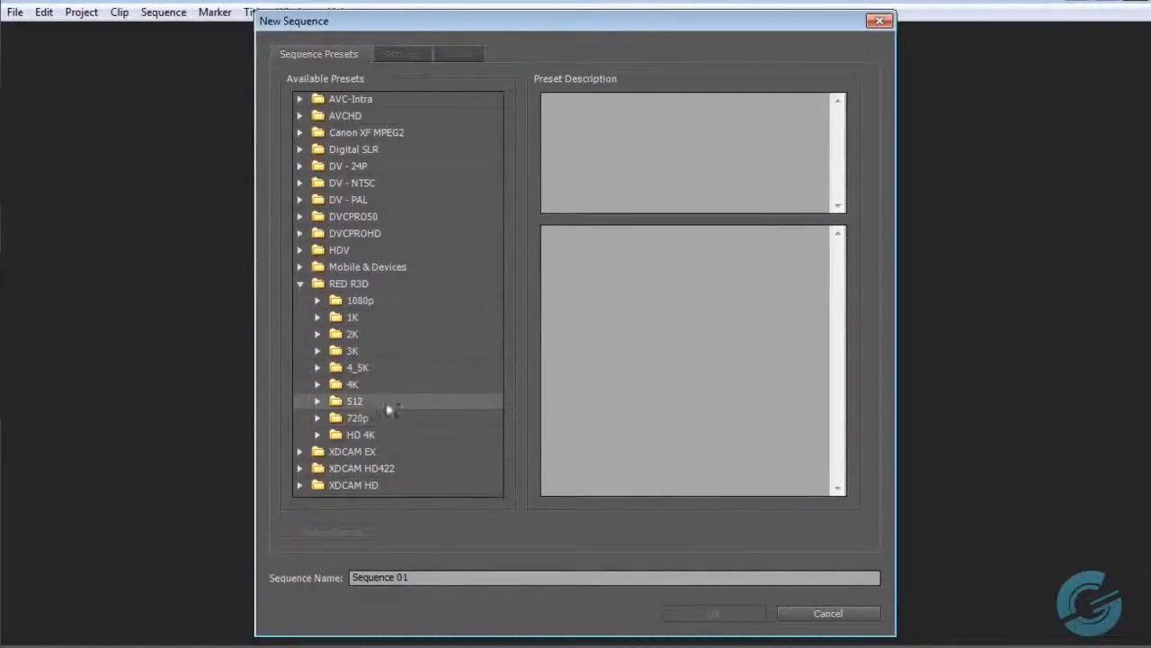
Step: Create Sequence 01 from the RED R3D 720p 16x9 29.97 preset with the timebase set to 30.00 frames/second
{"action": "left_click", "coordinate": [317, 419]}
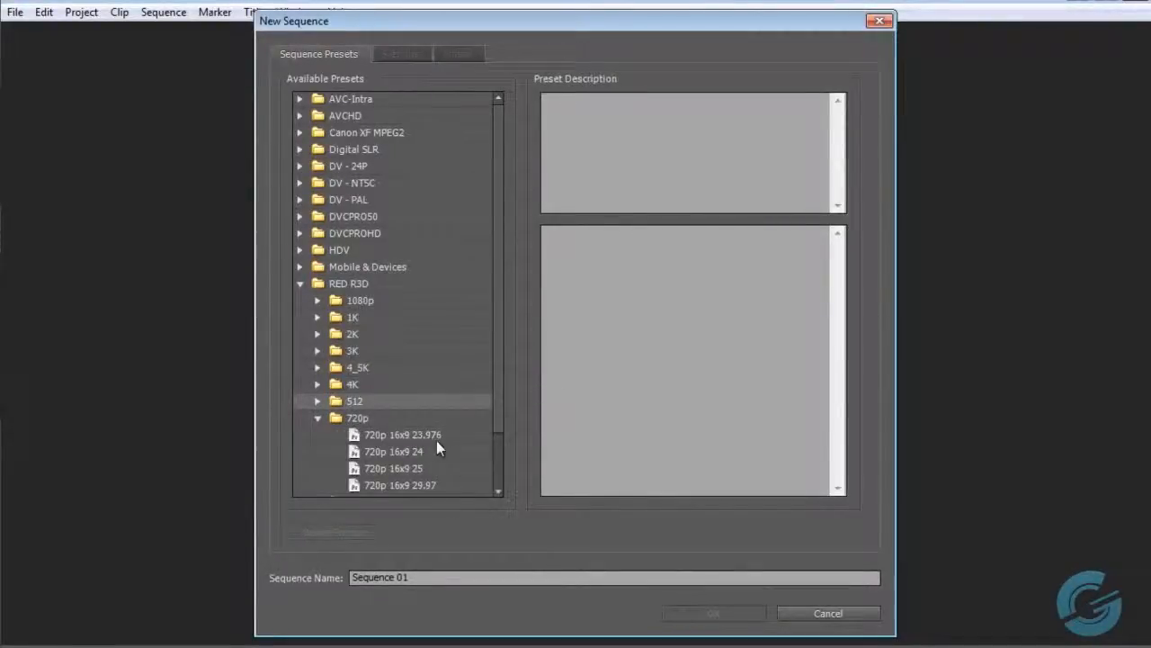
{"action": "left_click", "coordinate": [376, 487]}
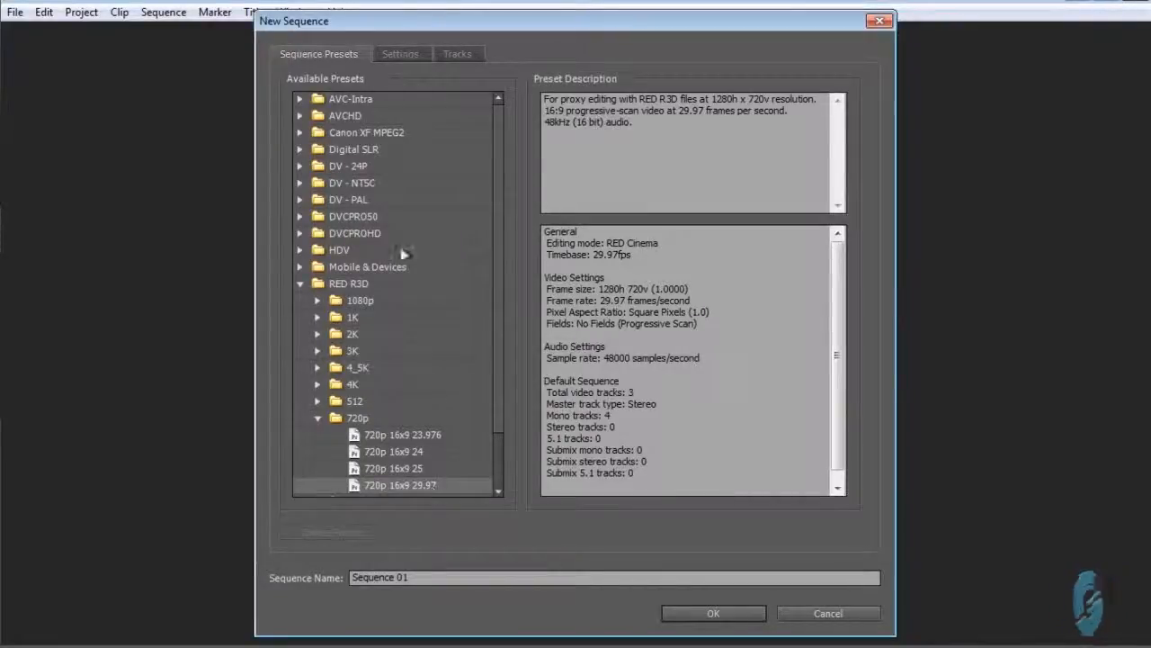
{"action": "left_click", "coordinate": [403, 51]}
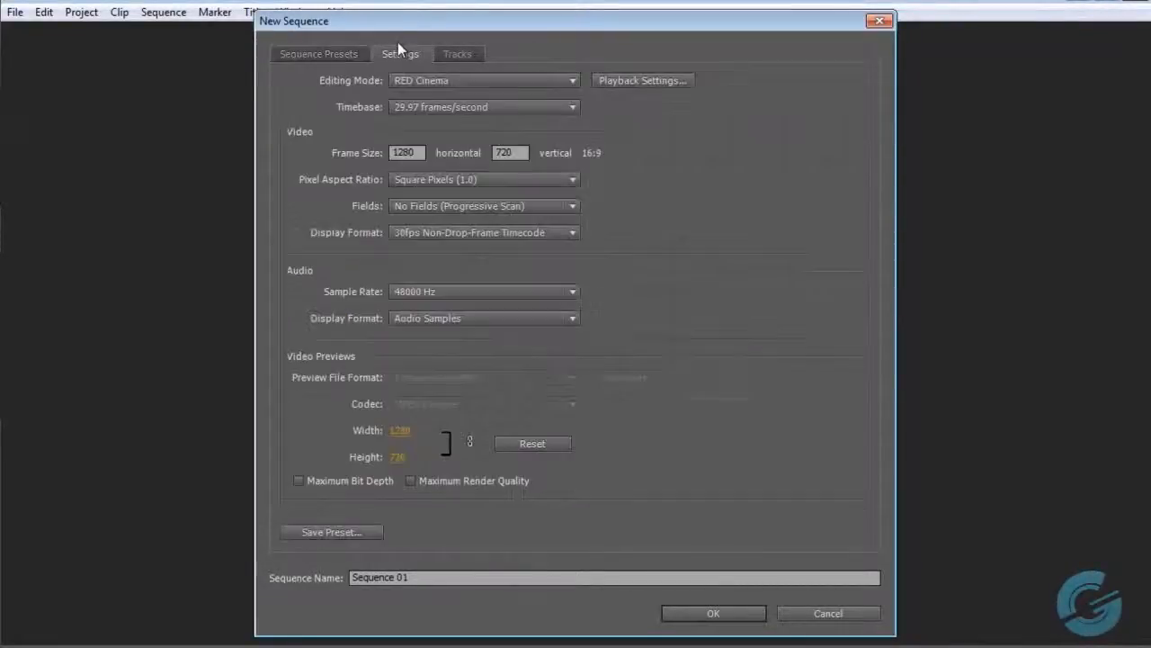
{"action": "left_click", "coordinate": [574, 106]}
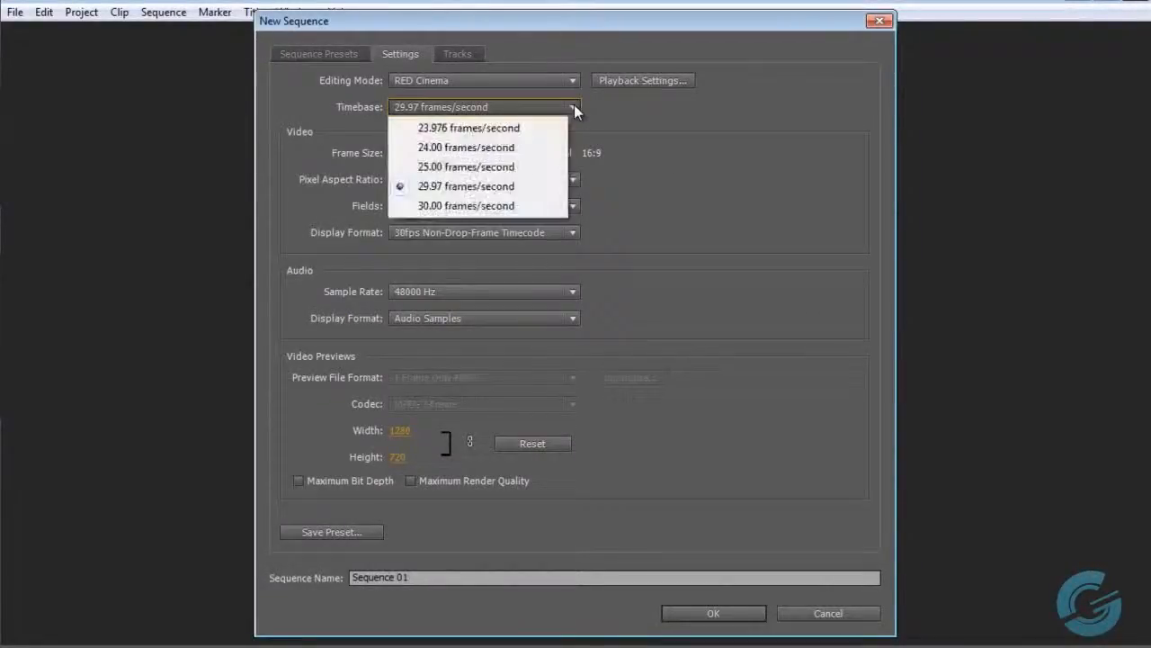
{"action": "left_click", "coordinate": [491, 205]}
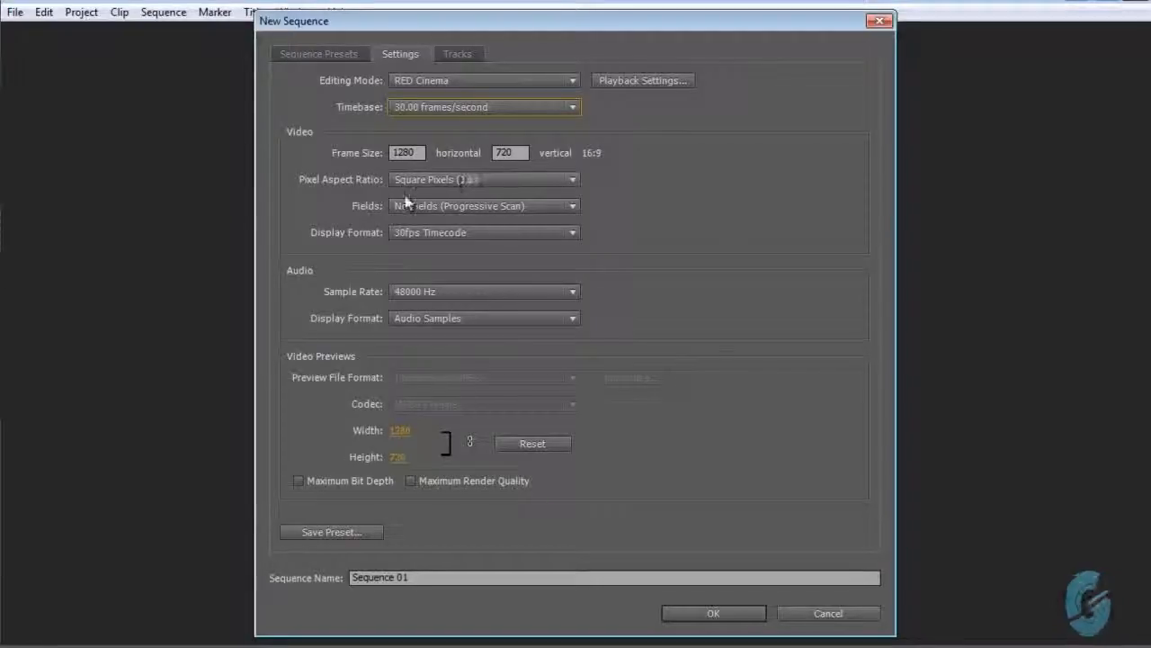
{"action": "left_click", "coordinate": [722, 620]}
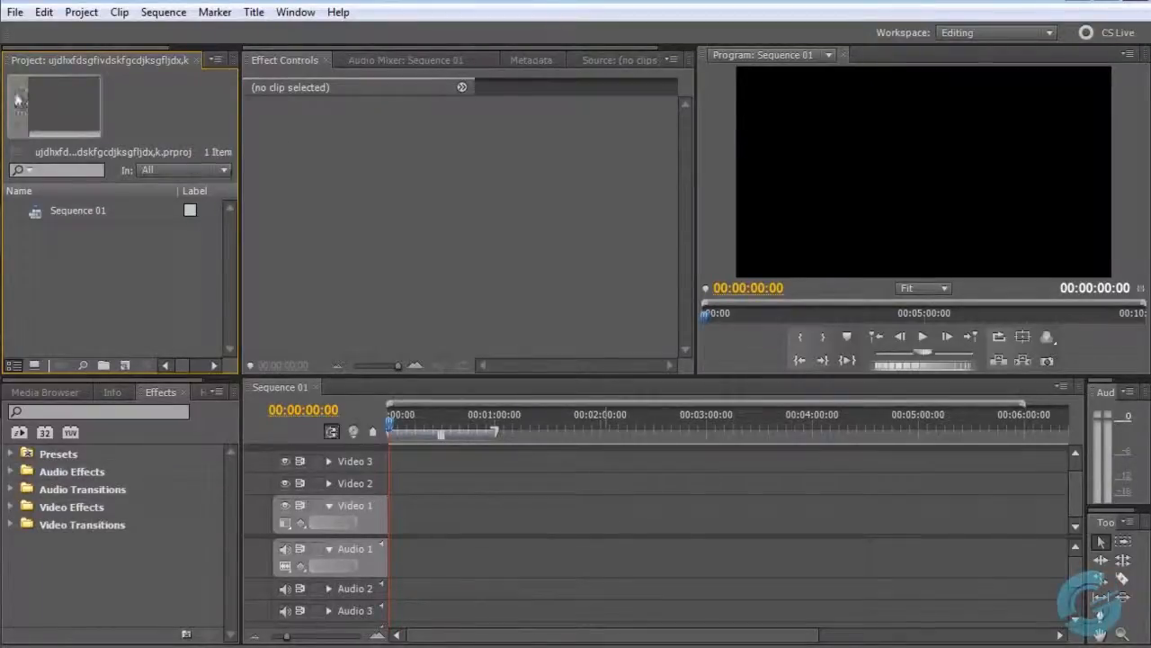
Step: Open the Camtasia Studio folder from the desktop to reach the recorded videos
{"action": "mouse_move", "coordinate": [0, 61]}
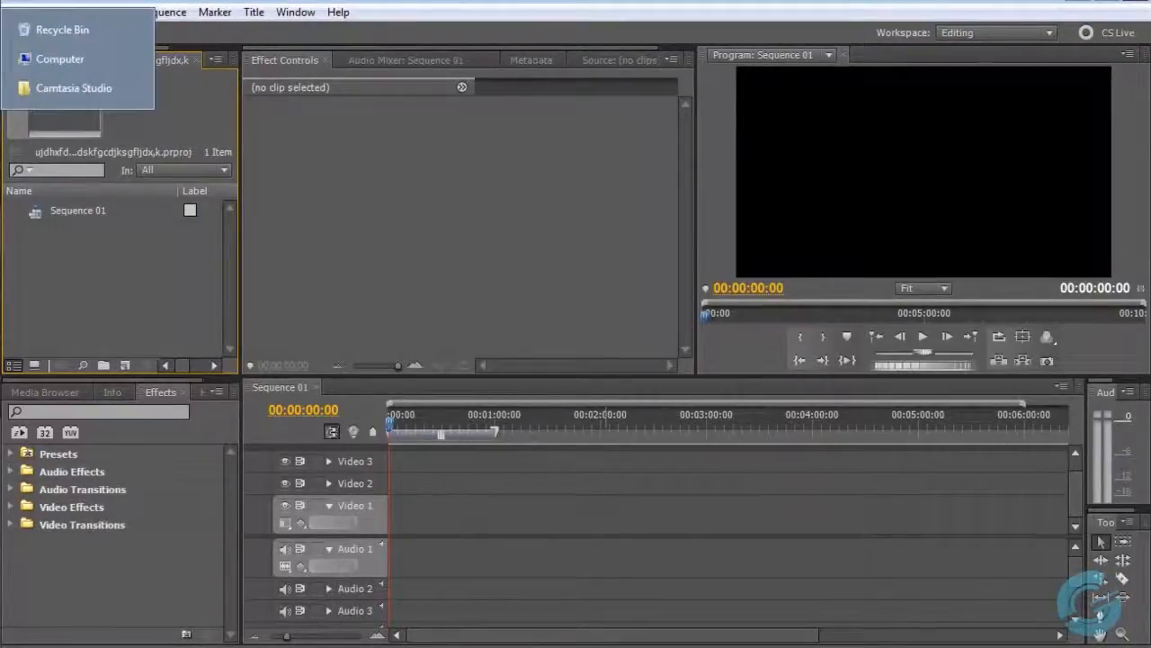
{"action": "left_click", "coordinate": [41, 87]}
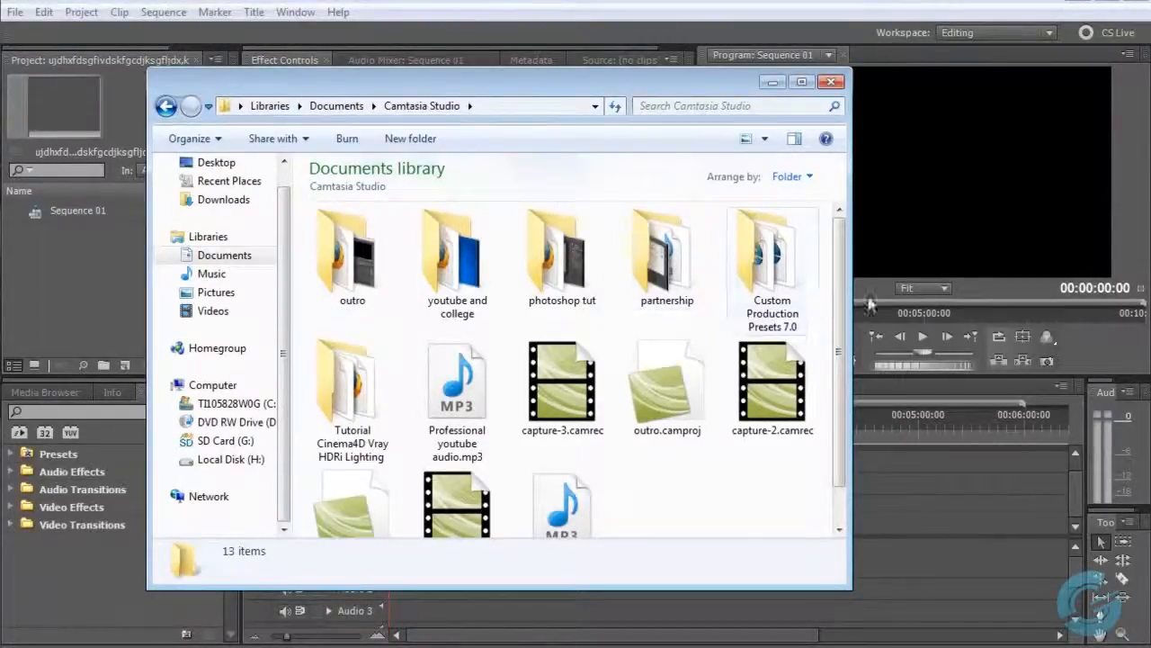
{"action": "left_click", "coordinate": [667, 257]}
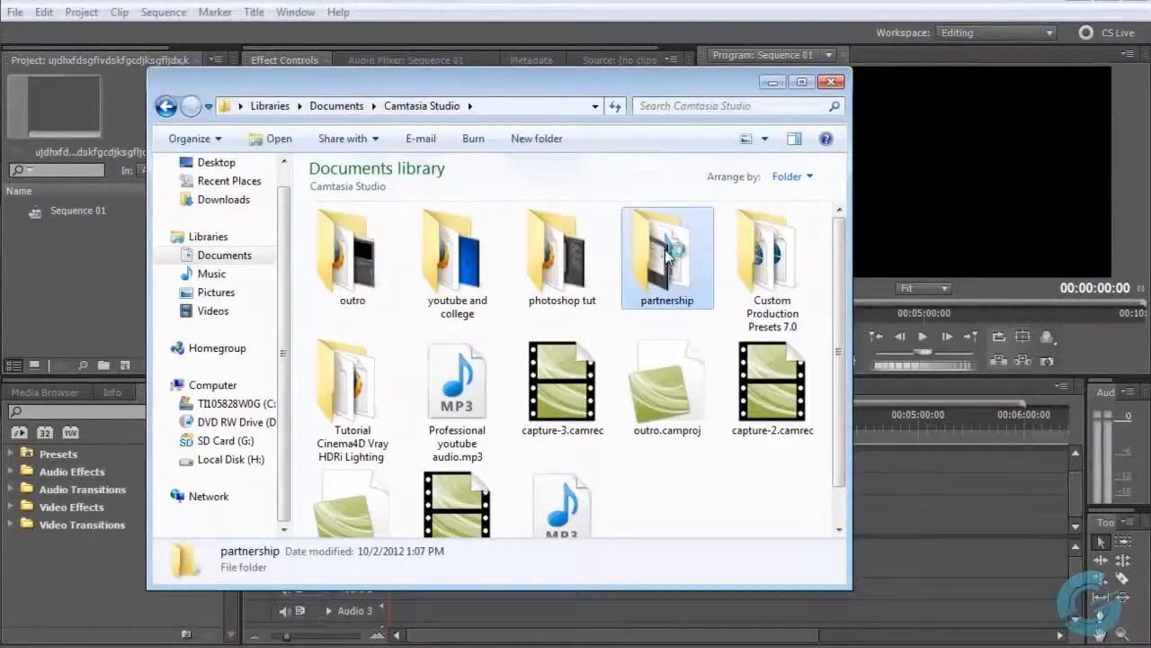
{"action": "double_click", "coordinate": [666, 257]}
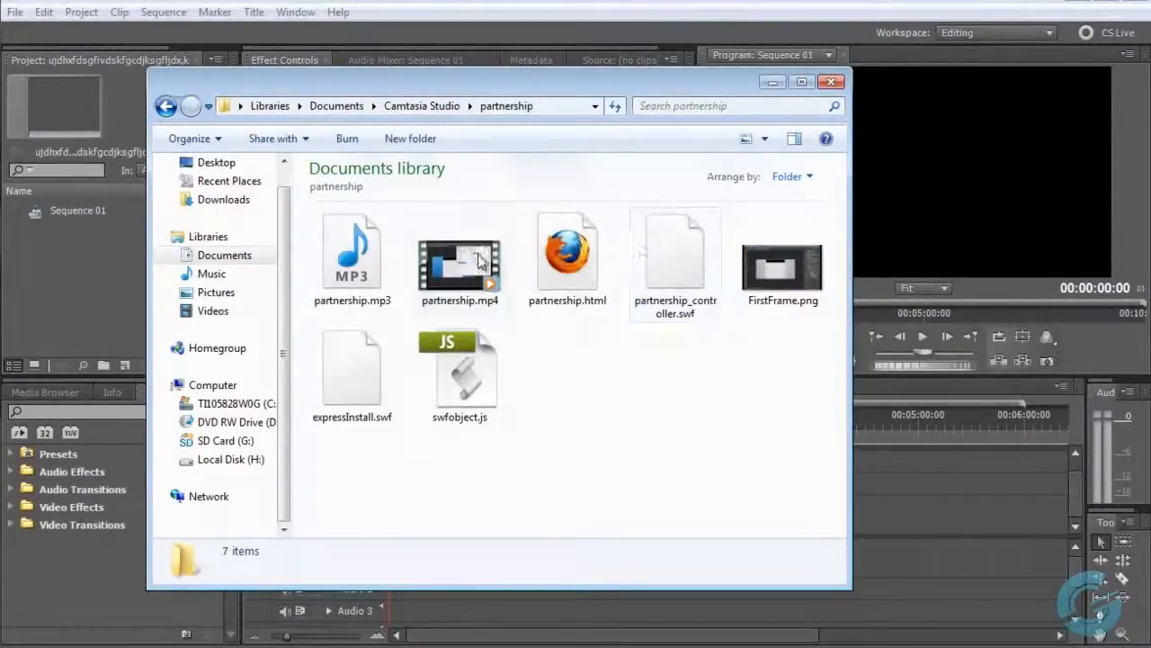
{"action": "left_click", "coordinate": [166, 106]}
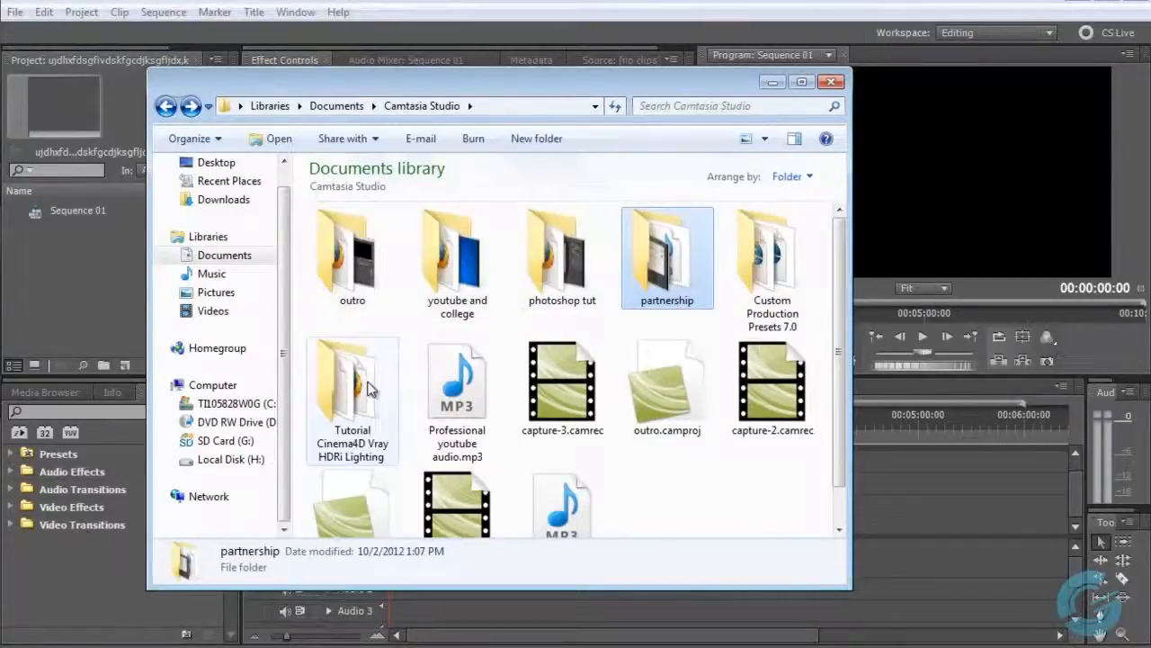
Step: Import outro.mp4 from the outro folder into the project and place it at the start of Video 1
{"action": "double_click", "coordinate": [362, 274]}
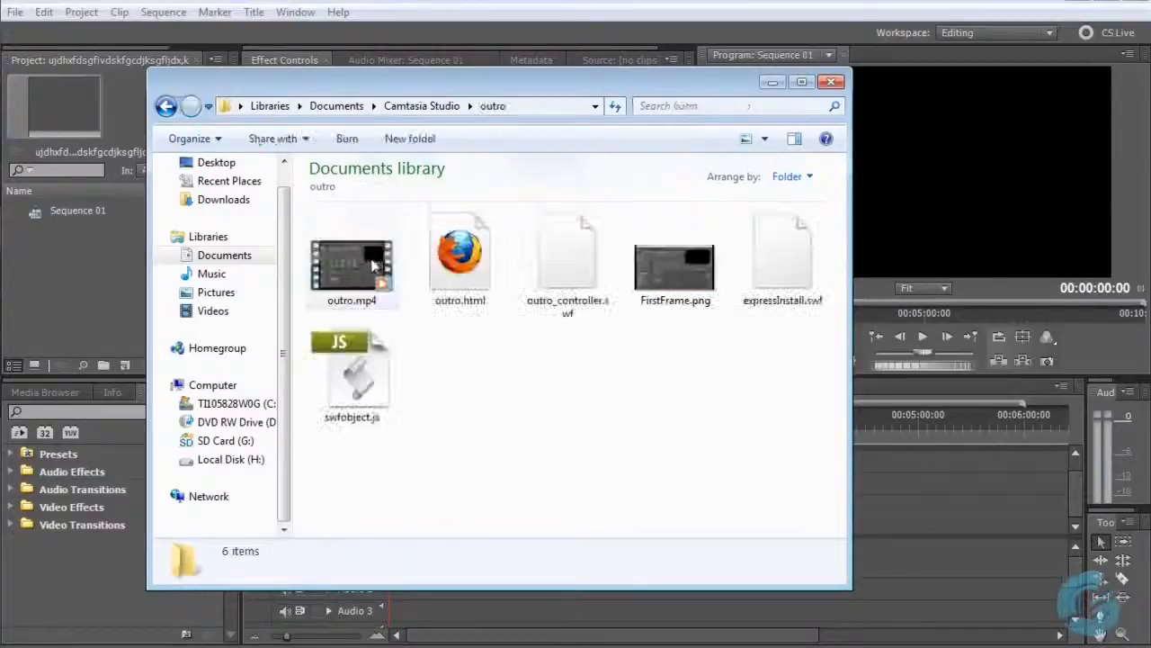
{"action": "left_click", "coordinate": [393, 277]}
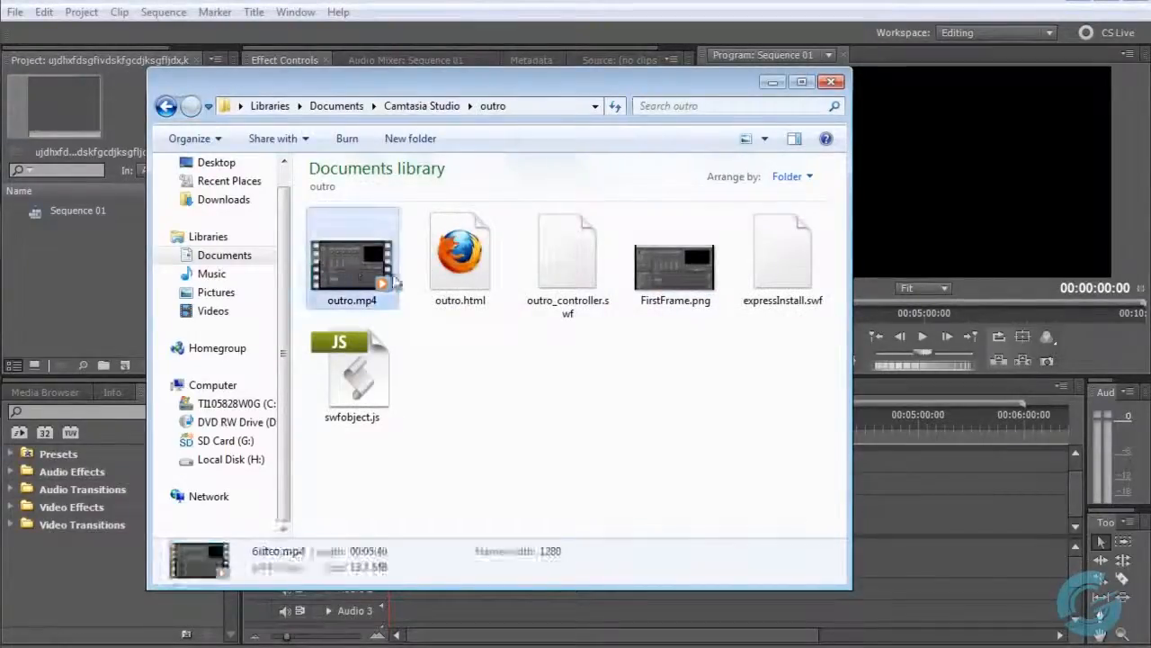
{"action": "left_click_drag", "start_coordinate": [393, 282], "coordinate": [70, 297]}
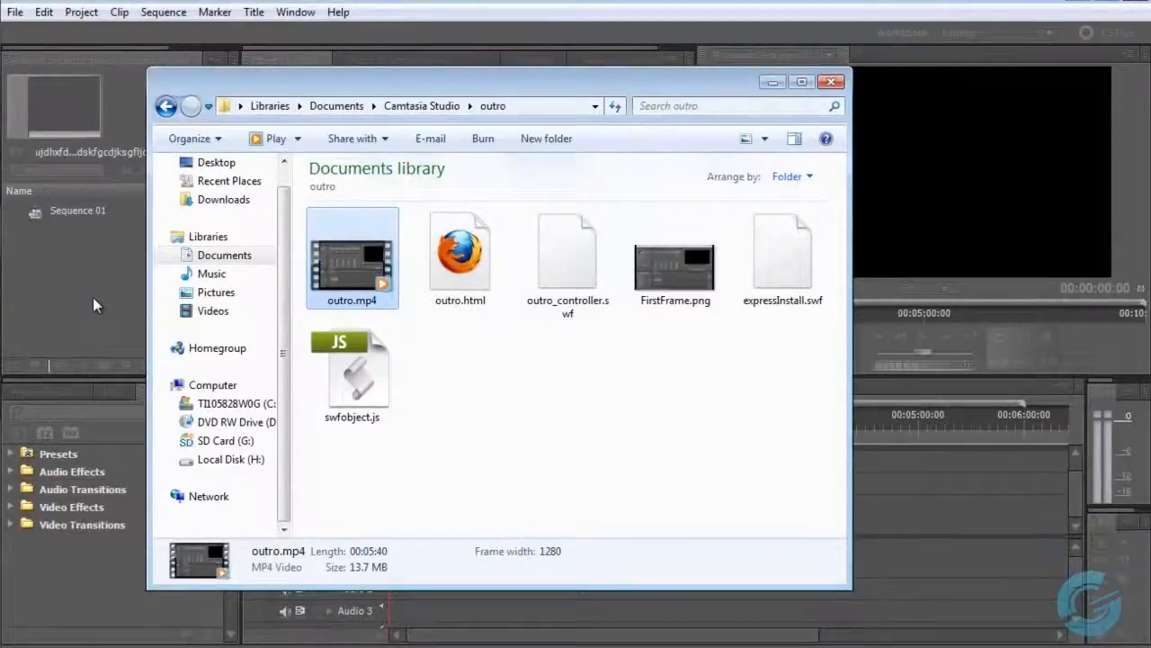
{"action": "left_click", "coordinate": [72, 295]}
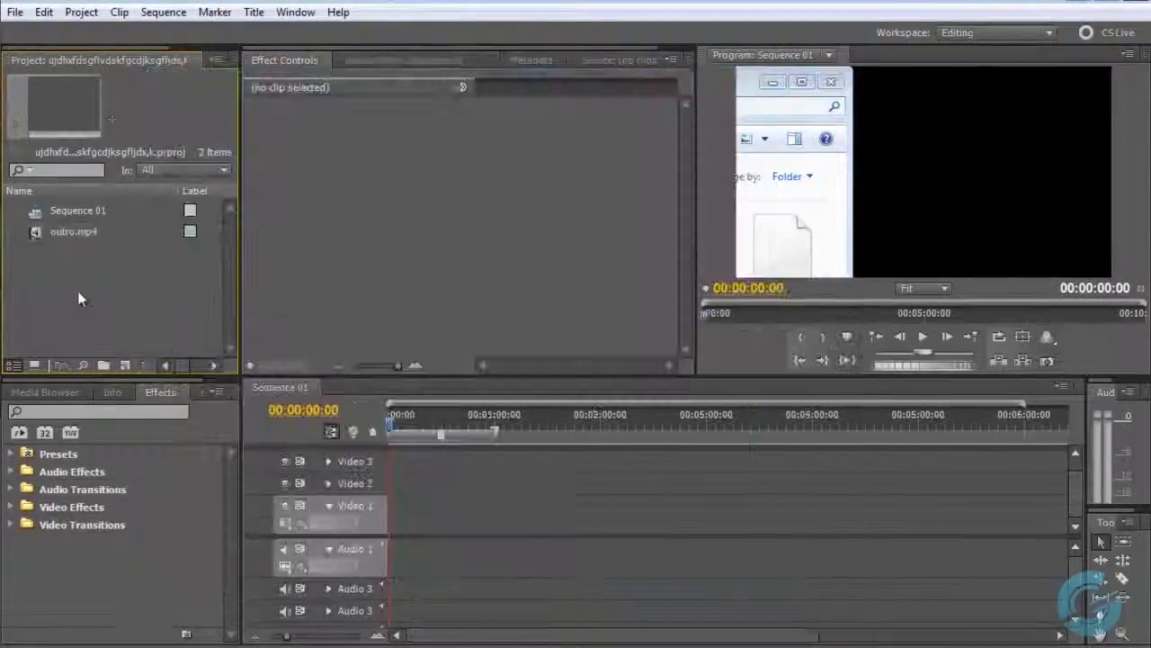
{"action": "left_click_drag", "start_coordinate": [38, 231], "coordinate": [406, 510]}
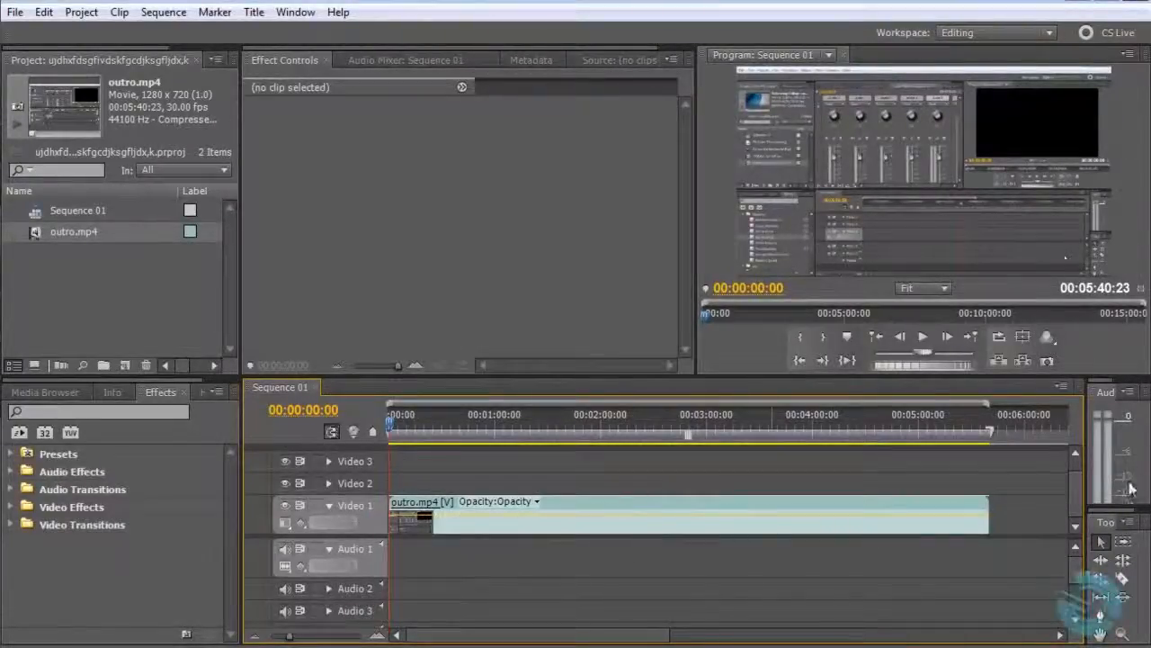
Step: Split the outro.mp4 clip on Video 1 into nine consecutive pieces along its length with the Razor tool
{"action": "left_click", "coordinate": [1122, 581]}
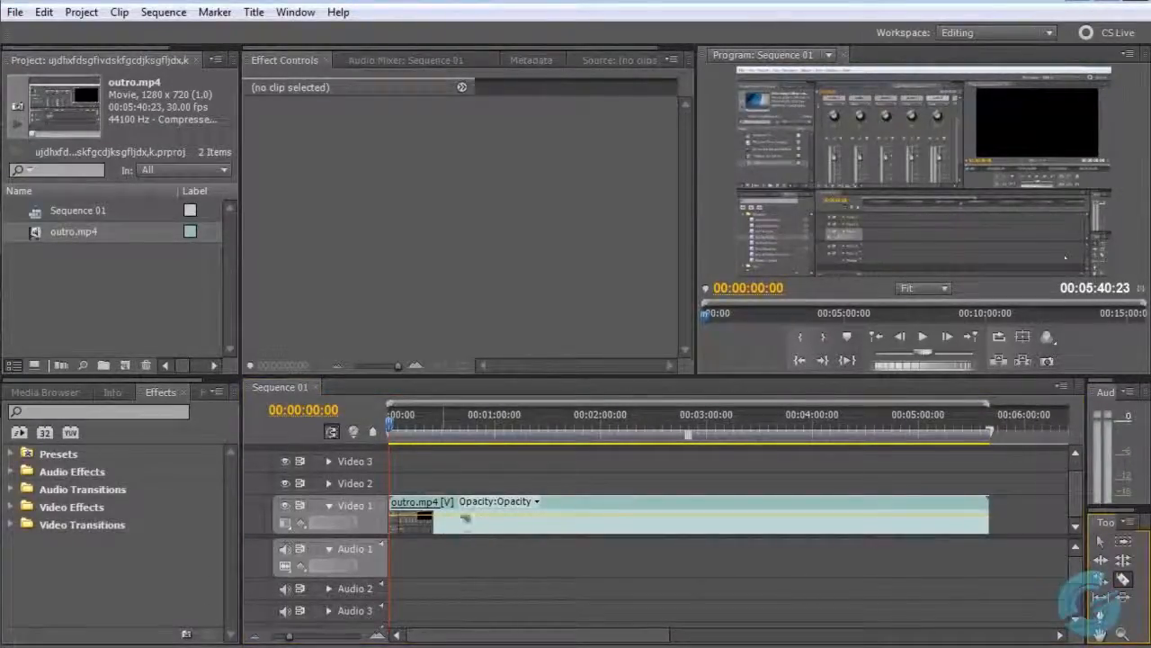
{"action": "left_click", "coordinate": [442, 518]}
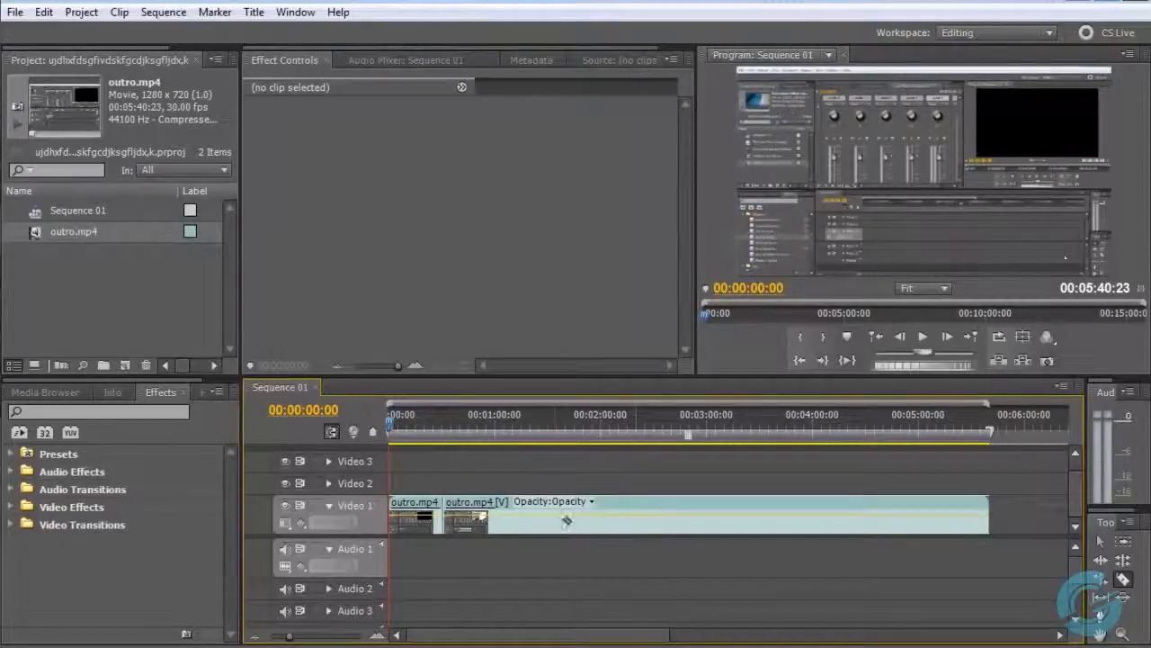
{"action": "left_click", "coordinate": [546, 520]}
{"action": "left_click", "coordinate": [630, 520]}
{"action": "left_click", "coordinate": [725, 520]}
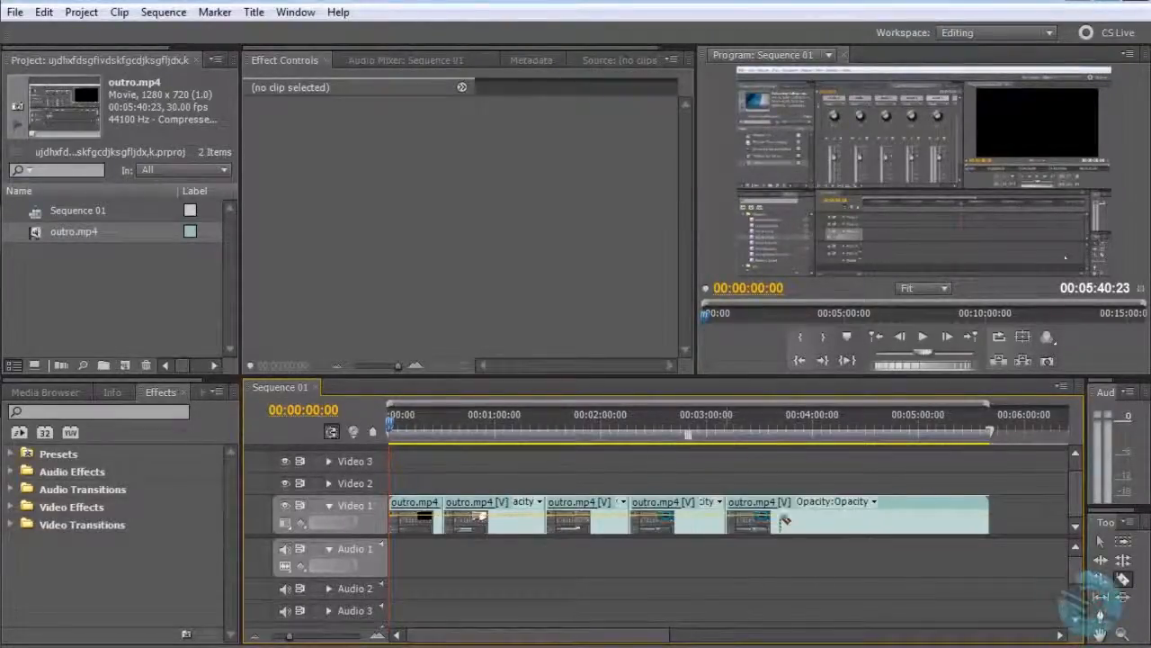
{"action": "left_click", "coordinate": [781, 520]}
{"action": "left_click", "coordinate": [847, 520]}
{"action": "left_click", "coordinate": [913, 520]}
{"action": "left_click", "coordinate": [985, 520]}
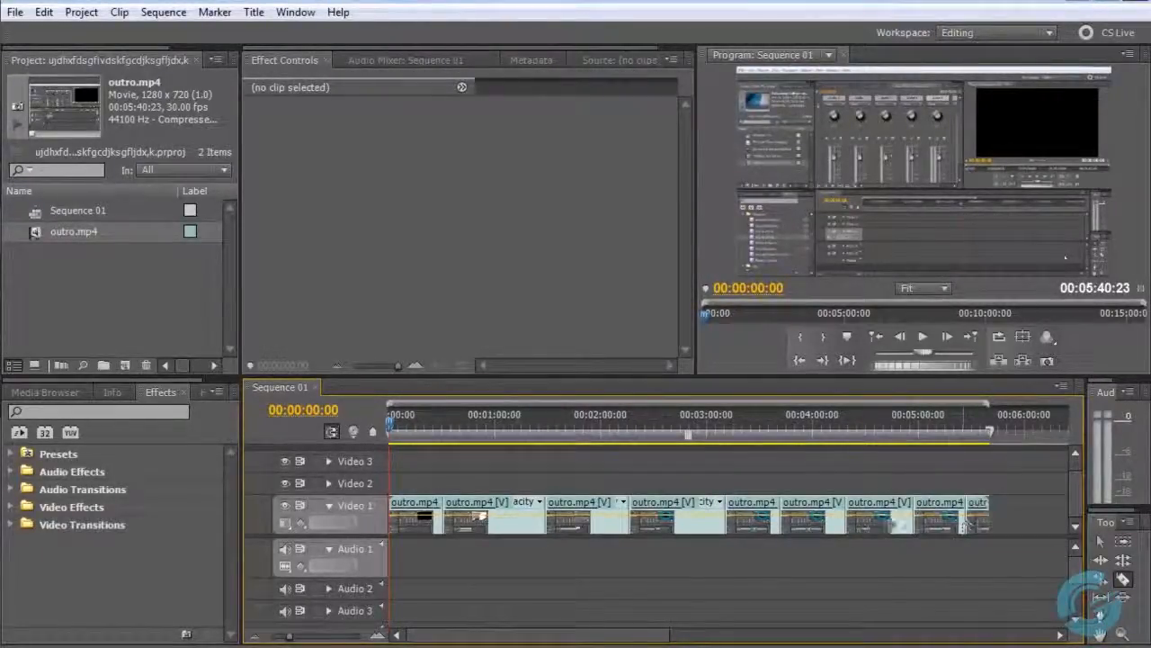
Step: Try shifting the third clip on Video 1 along the track with the Selection tool, and undo the moves
{"action": "left_click", "coordinate": [1100, 540]}
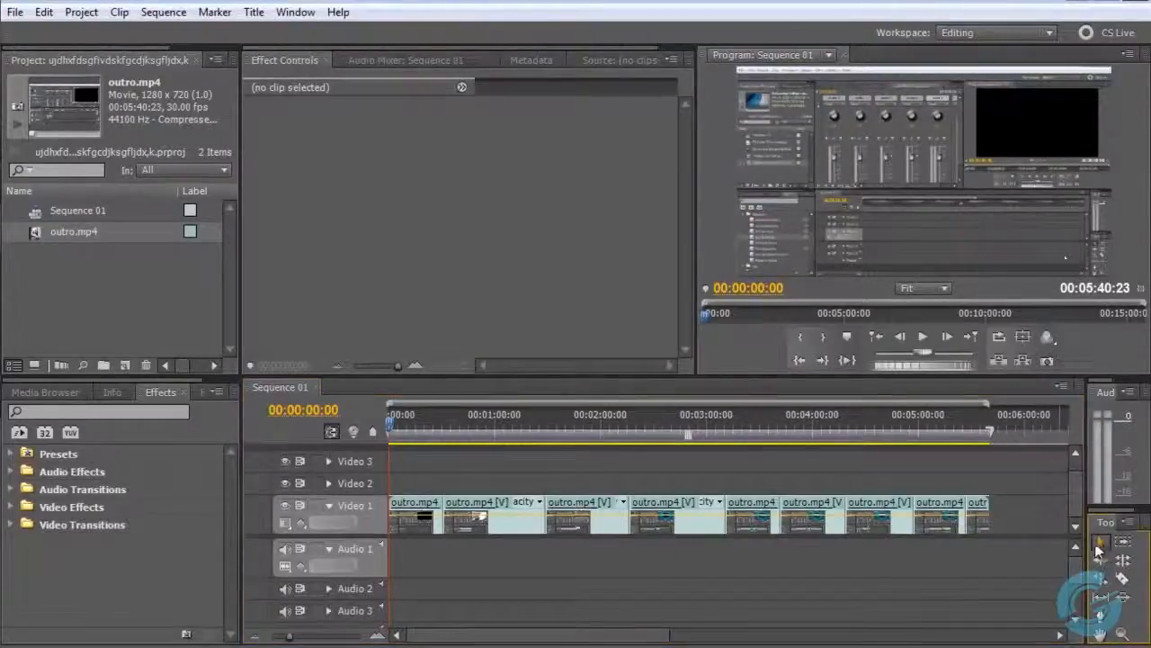
{"action": "left_click_drag", "start_coordinate": [585, 518], "coordinate": [574, 508]}
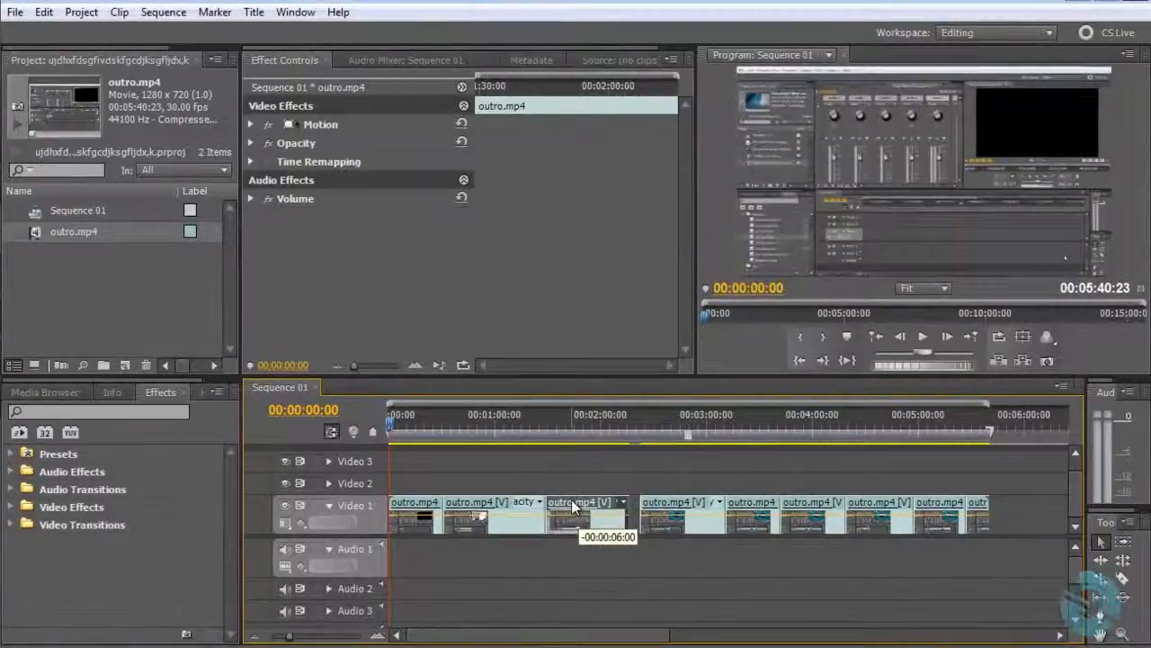
{"action": "key", "text": "ctrl+z"}
{"action": "key", "text": "ctrl+z"}
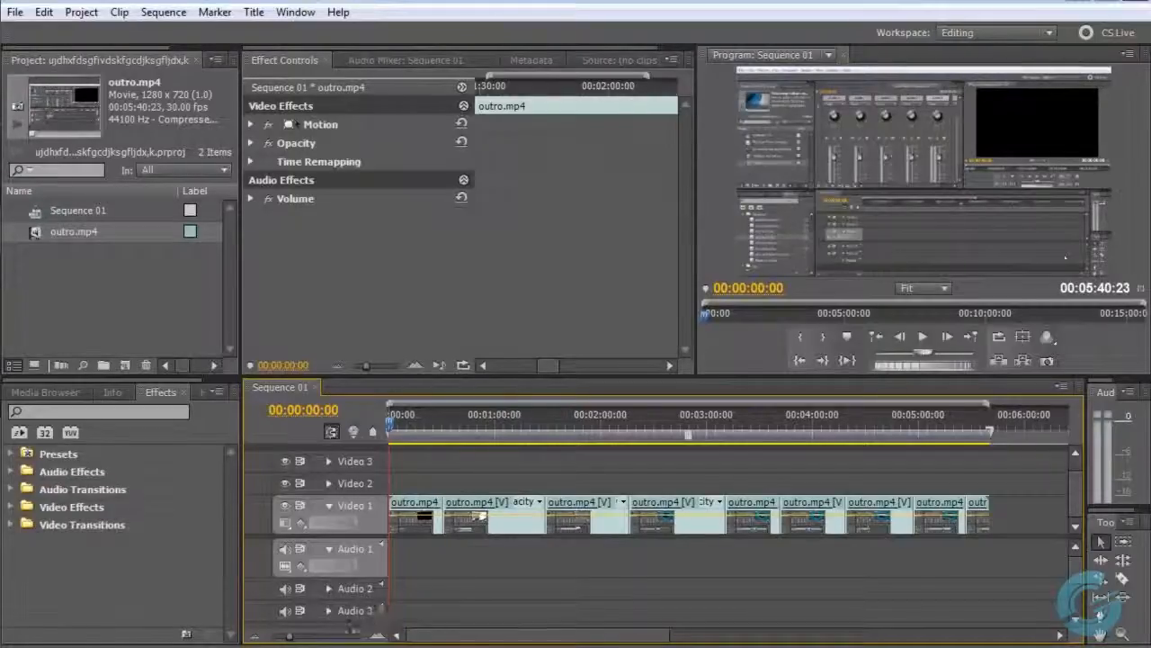
Step: Cut the first clip on Video 1 at about 3 seconds and delete the short piece before the cut
{"action": "left_click_drag", "start_coordinate": [288, 636], "coordinate": [304, 638]}
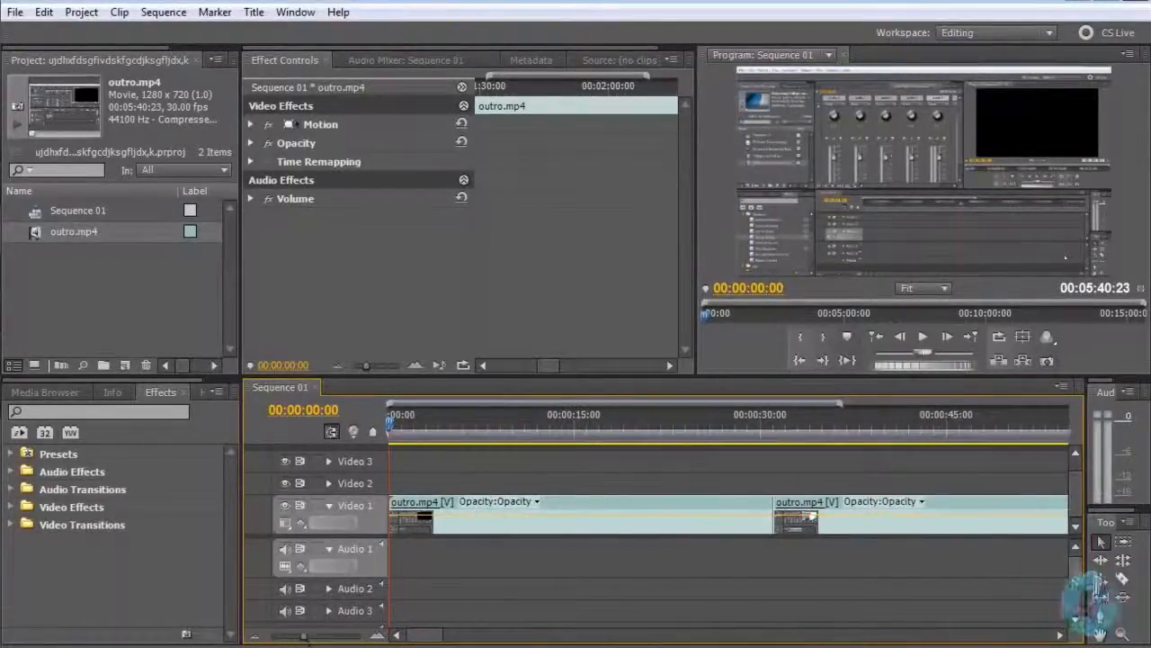
{"action": "left_click", "coordinate": [1123, 580]}
{"action": "left_click", "coordinate": [428, 517]}
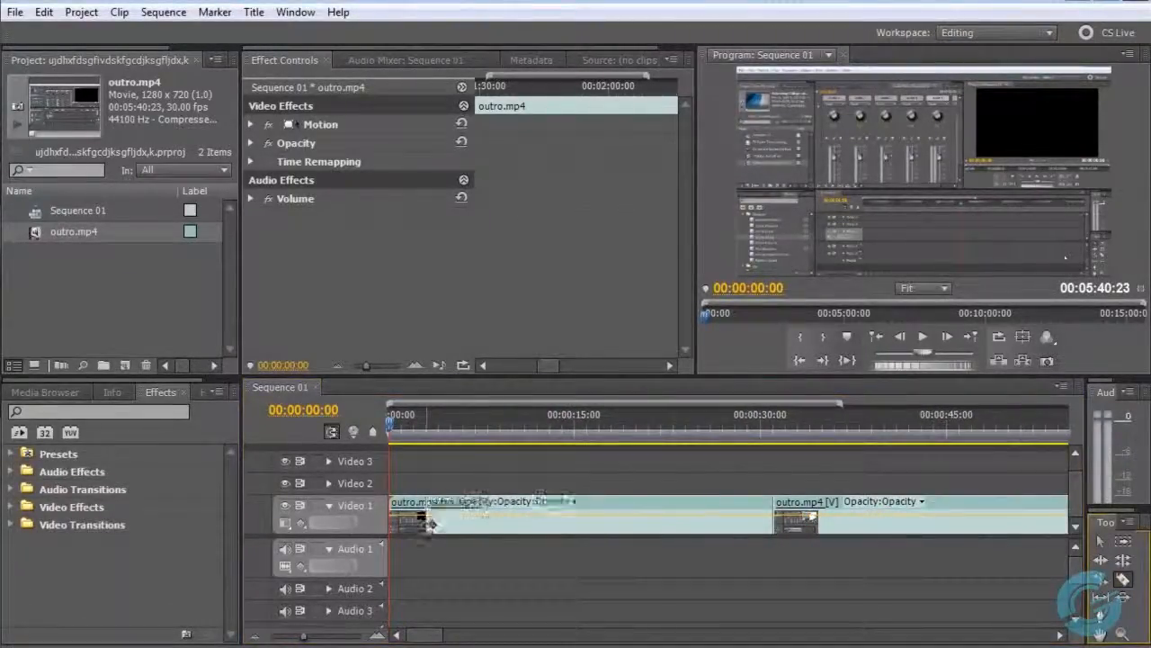
{"action": "key", "text": "v"}
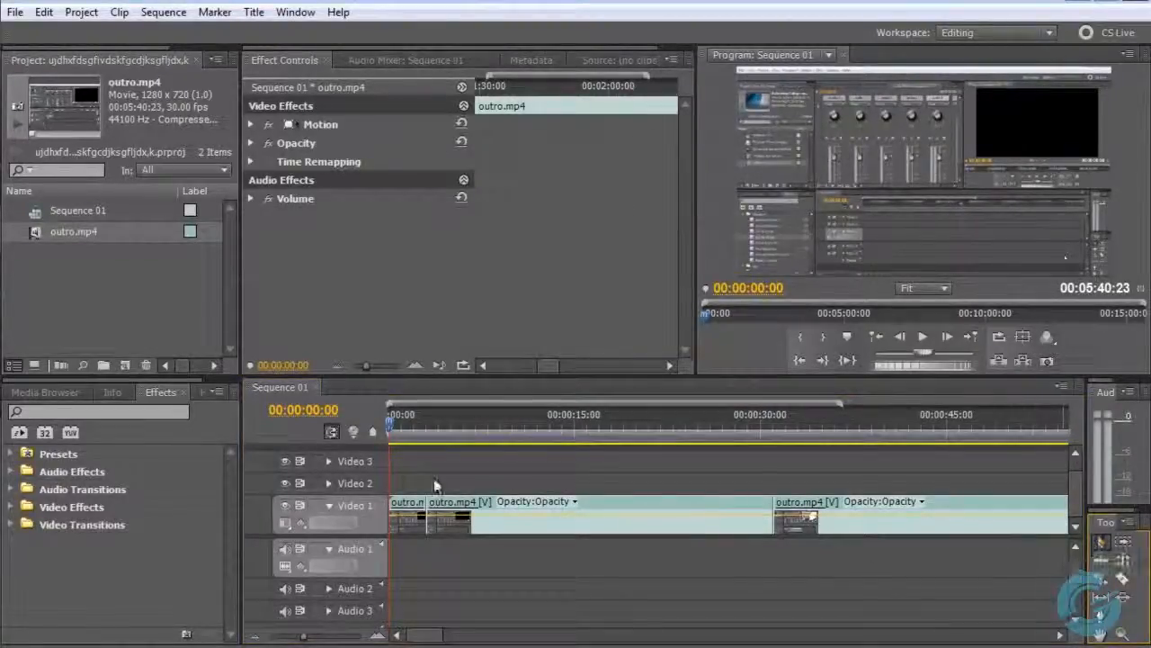
{"action": "left_click", "coordinate": [412, 509]}
{"action": "key", "text": "Delete"}
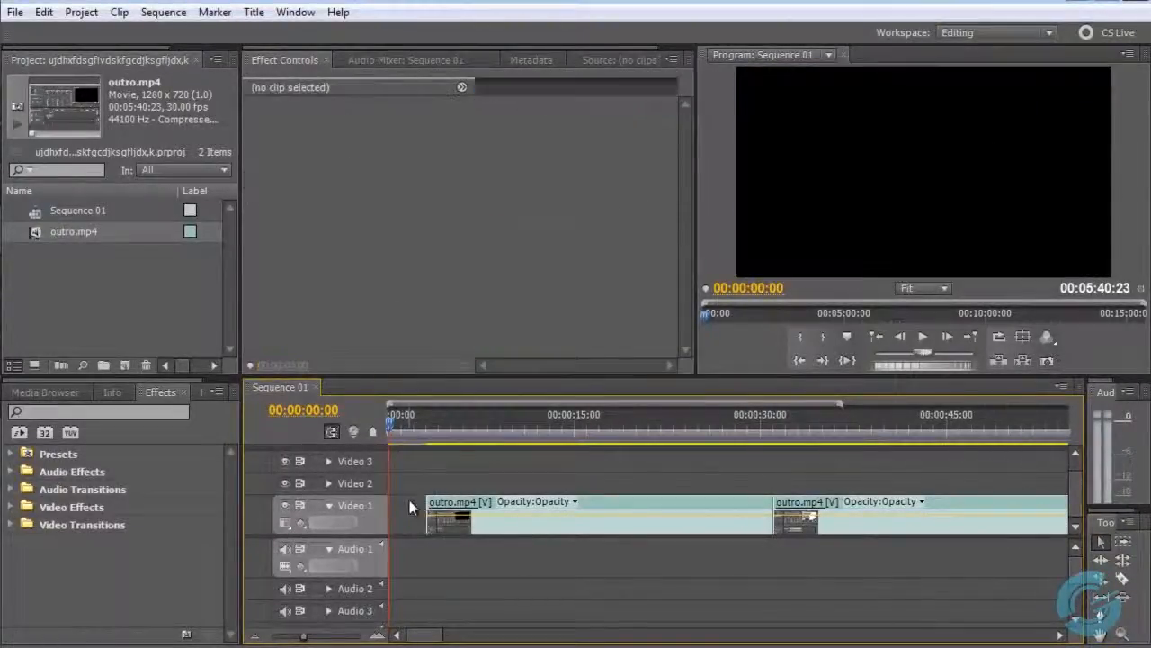
Step: Select all outro.mp4 pieces and move them together to the start of Video 1, closing the gap
{"action": "left_click_drag", "start_coordinate": [300, 636], "coordinate": [288, 636]}
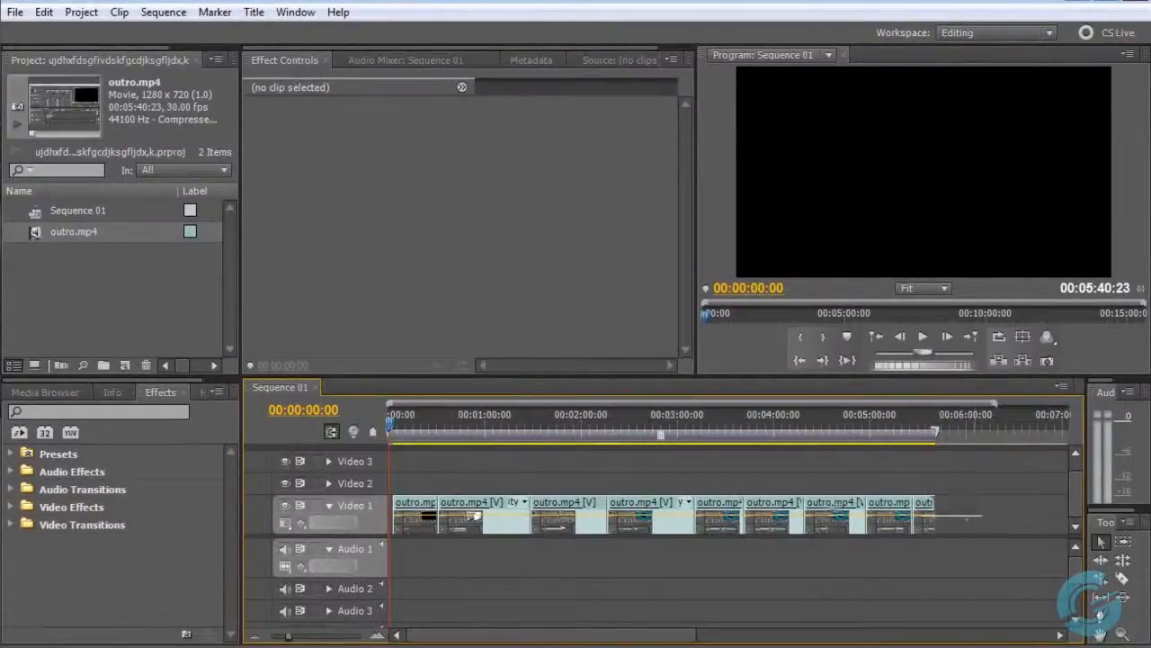
{"action": "left_click_drag", "start_coordinate": [477, 518], "coordinate": [392, 530]}
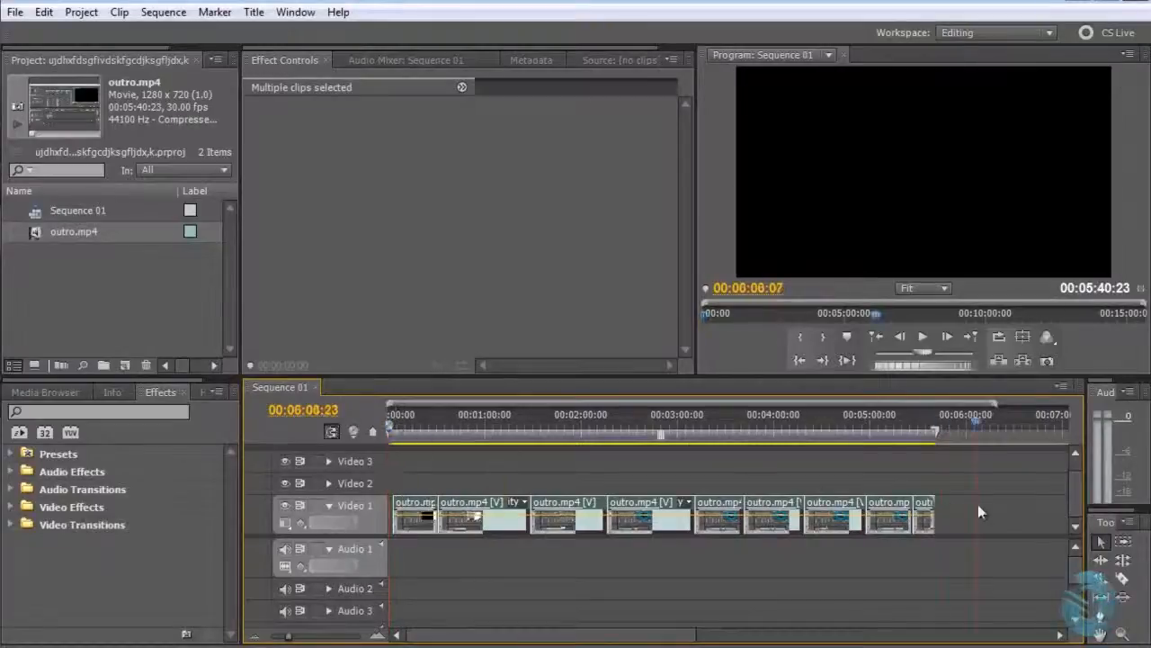
{"action": "mouse_move", "coordinate": [401, 511]}
{"action": "left_mouse_down"}
{"action": "mouse_move", "coordinate": [396, 522]}
{"action": "mouse_move", "coordinate": [392, 499]}
{"action": "left_mouse_up"}
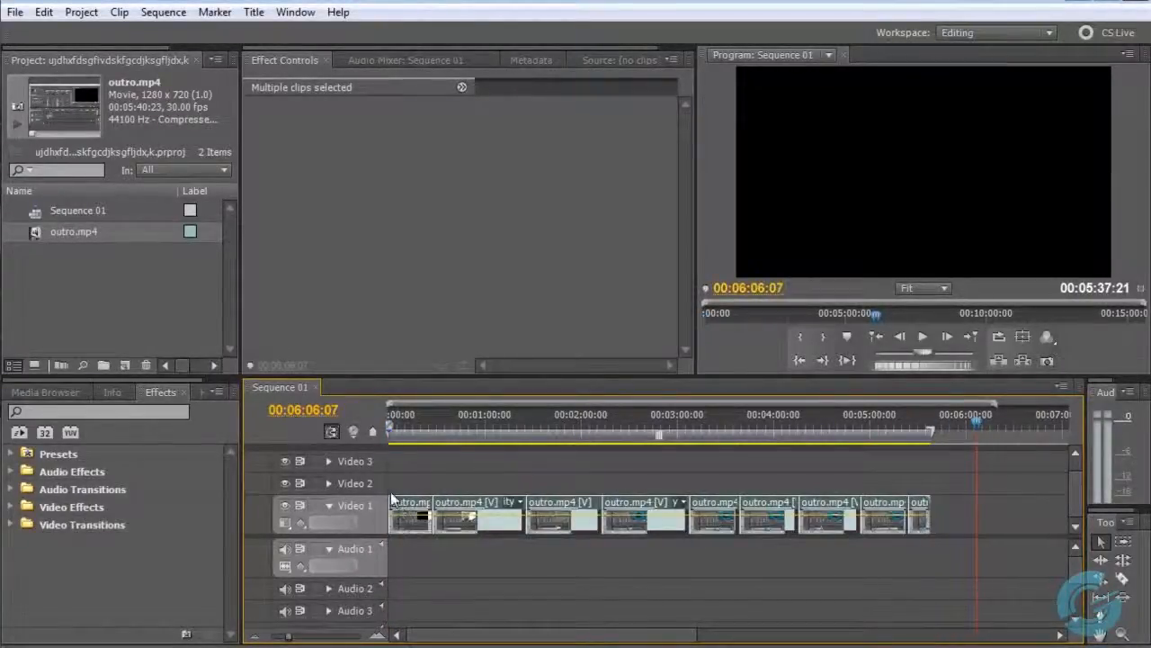
{"action": "left_click", "coordinate": [1122, 580]}
{"action": "left_click", "coordinate": [433, 480]}
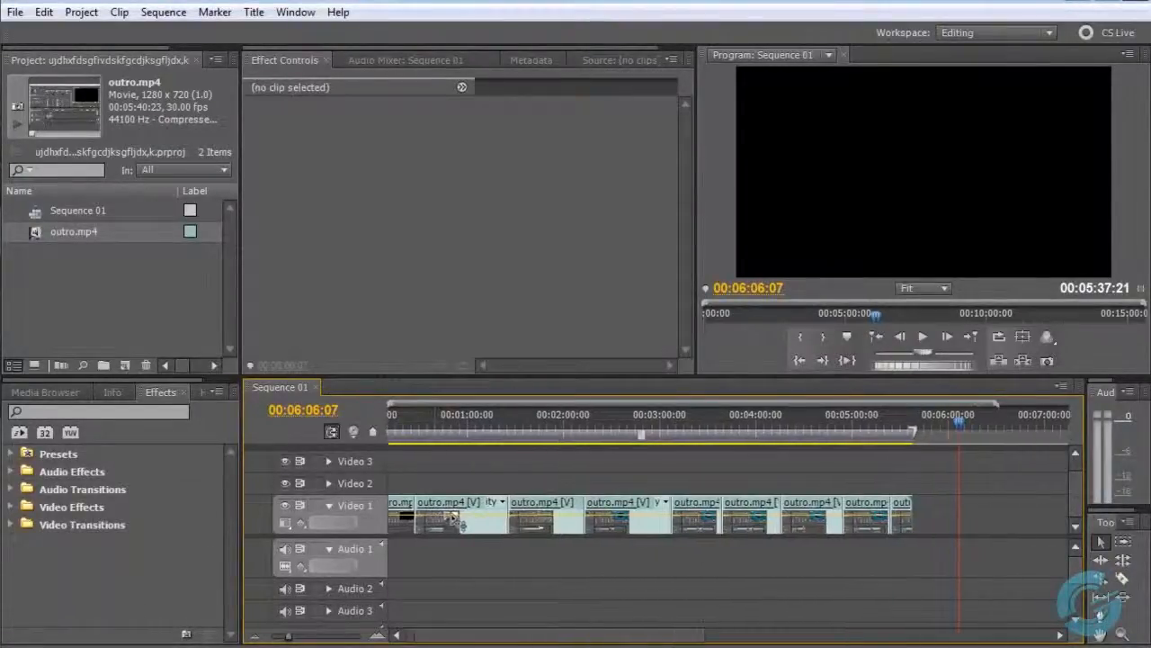
Step: Unlink the audio and video of the sixth outro.mp4 piece
{"action": "left_click_drag", "start_coordinate": [1077, 568], "coordinate": [1079, 602]}
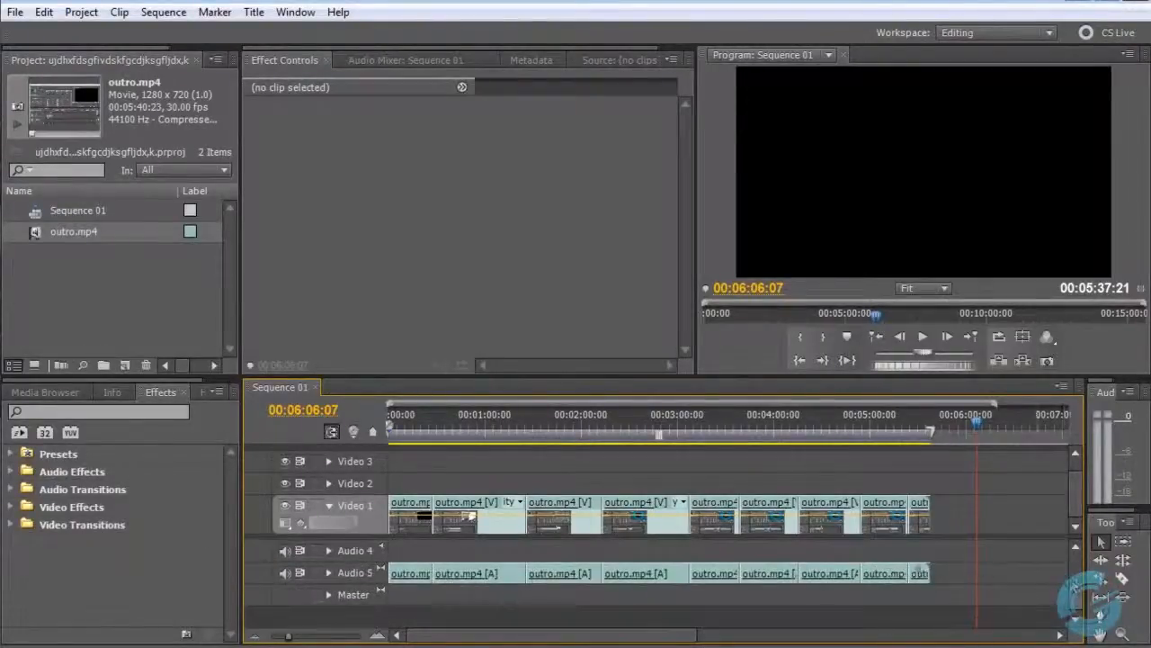
{"action": "left_click", "coordinate": [777, 581]}
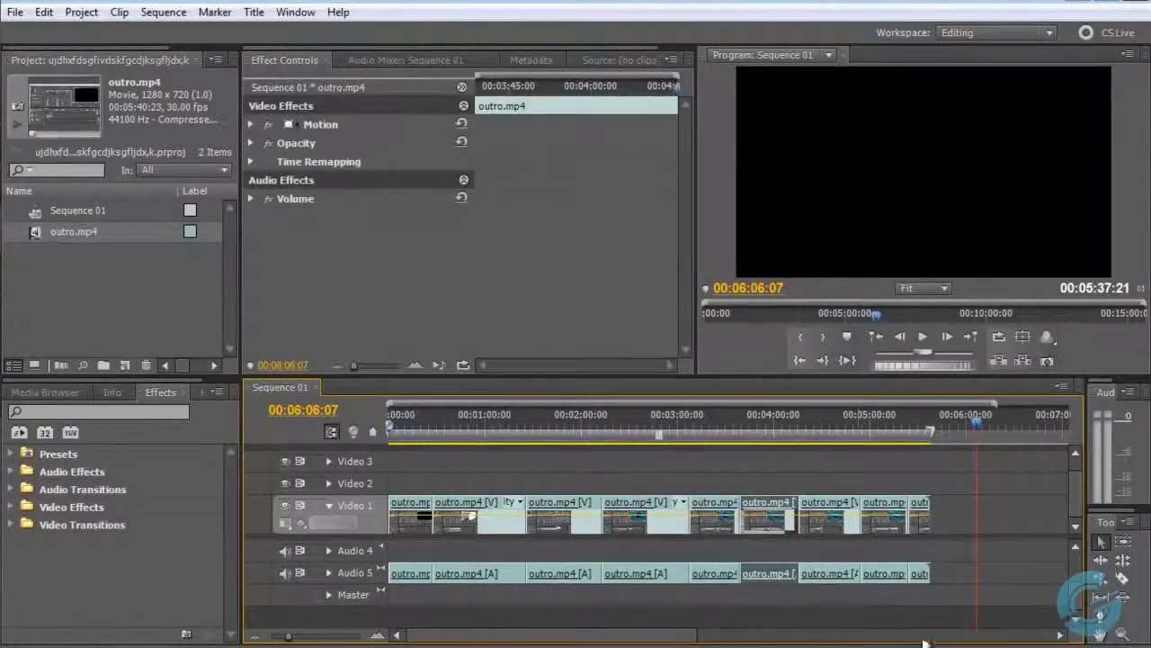
{"action": "right_click", "coordinate": [766, 571]}
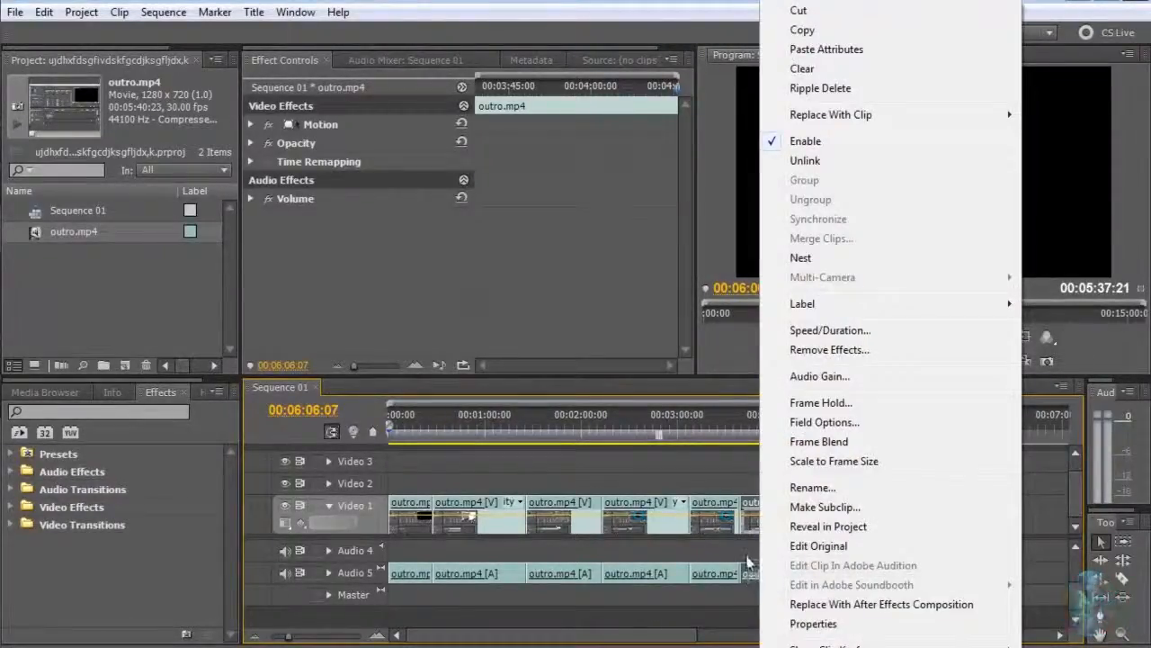
{"action": "left_click", "coordinate": [753, 578]}
{"action": "right_click", "coordinate": [754, 578]}
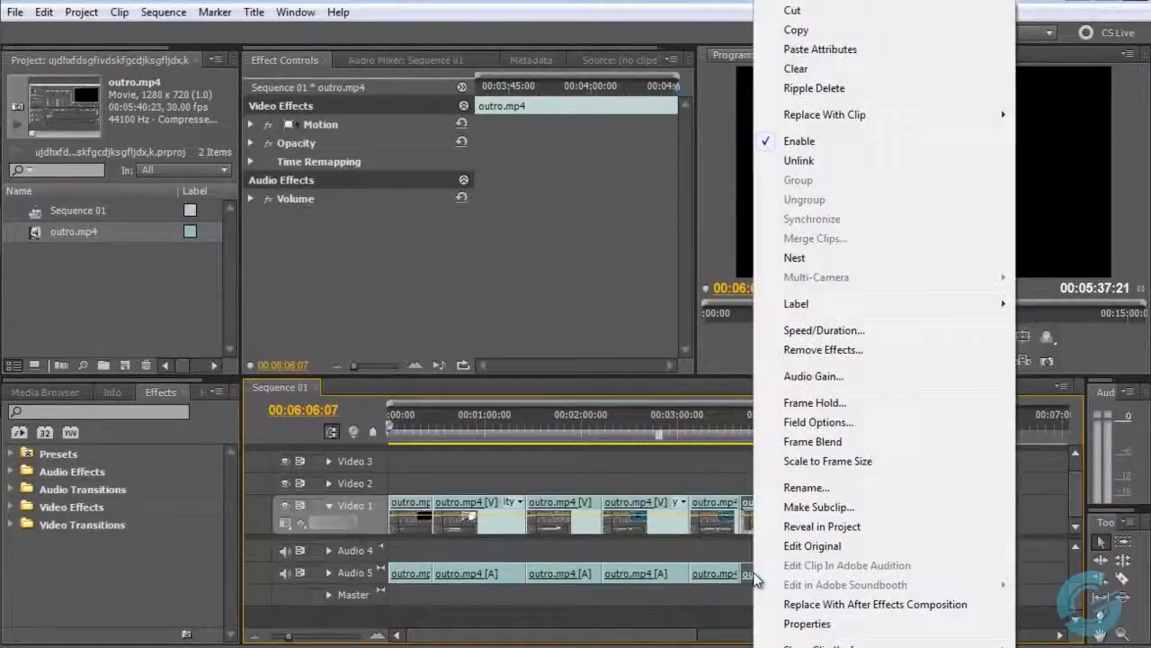
{"action": "left_click", "coordinate": [840, 170]}
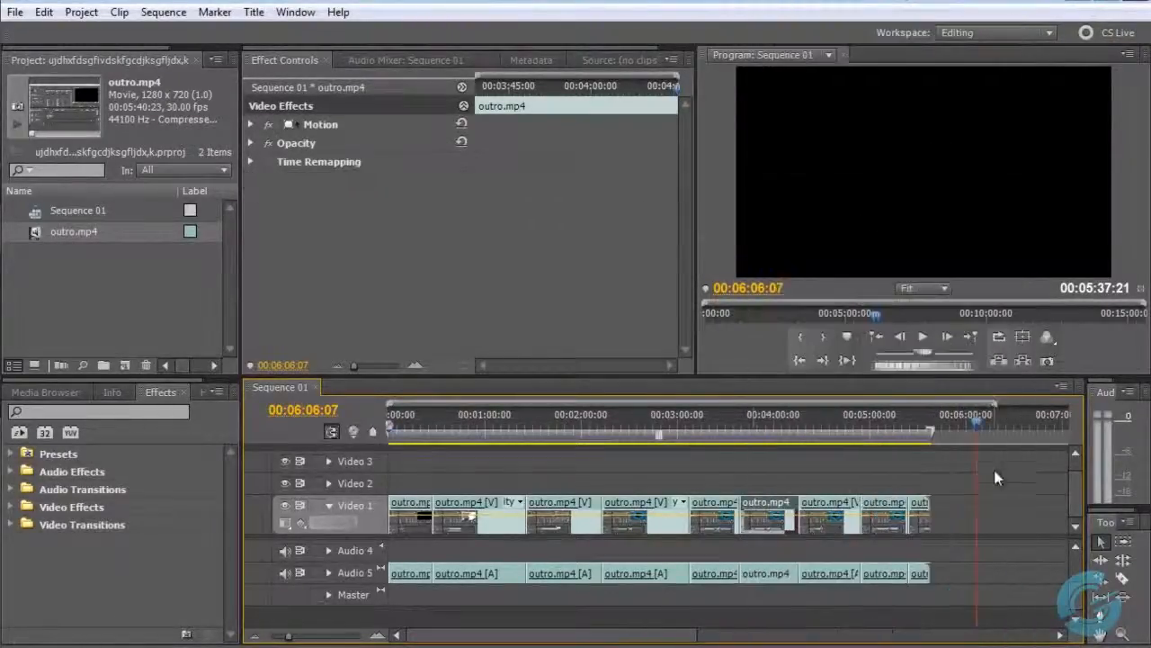
Step: Select the sixth piece's video and audio parts separately in turn, and restore the link between them
{"action": "left_click", "coordinate": [769, 514]}
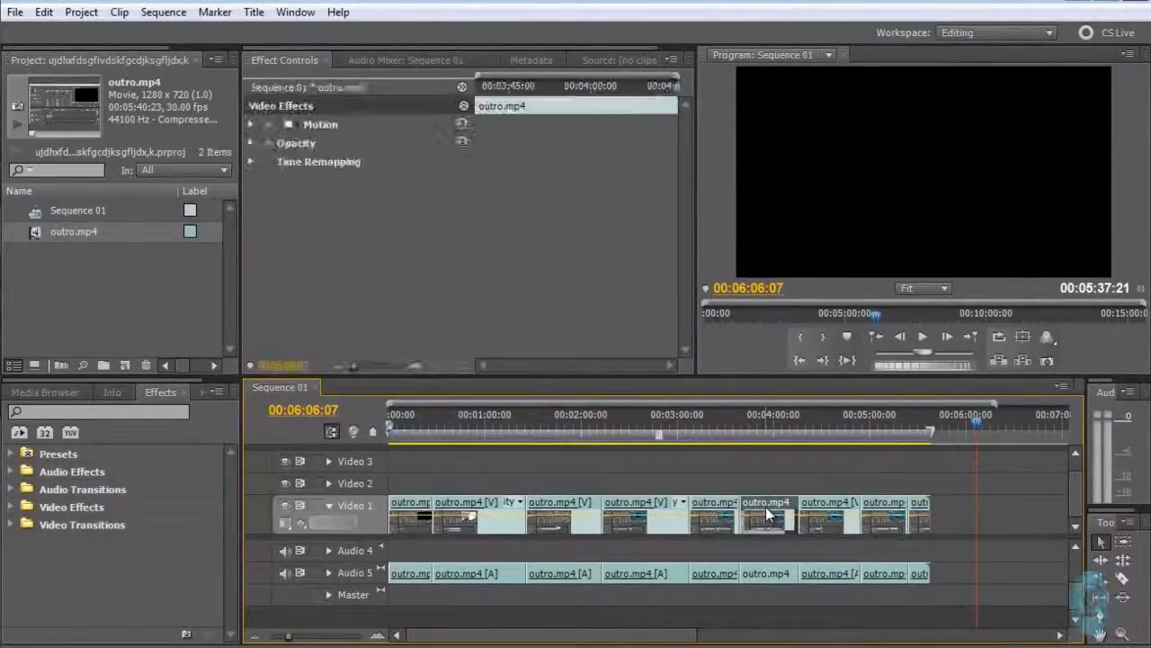
{"action": "left_click", "coordinate": [778, 574]}
{"action": "left_click", "coordinate": [782, 508]}
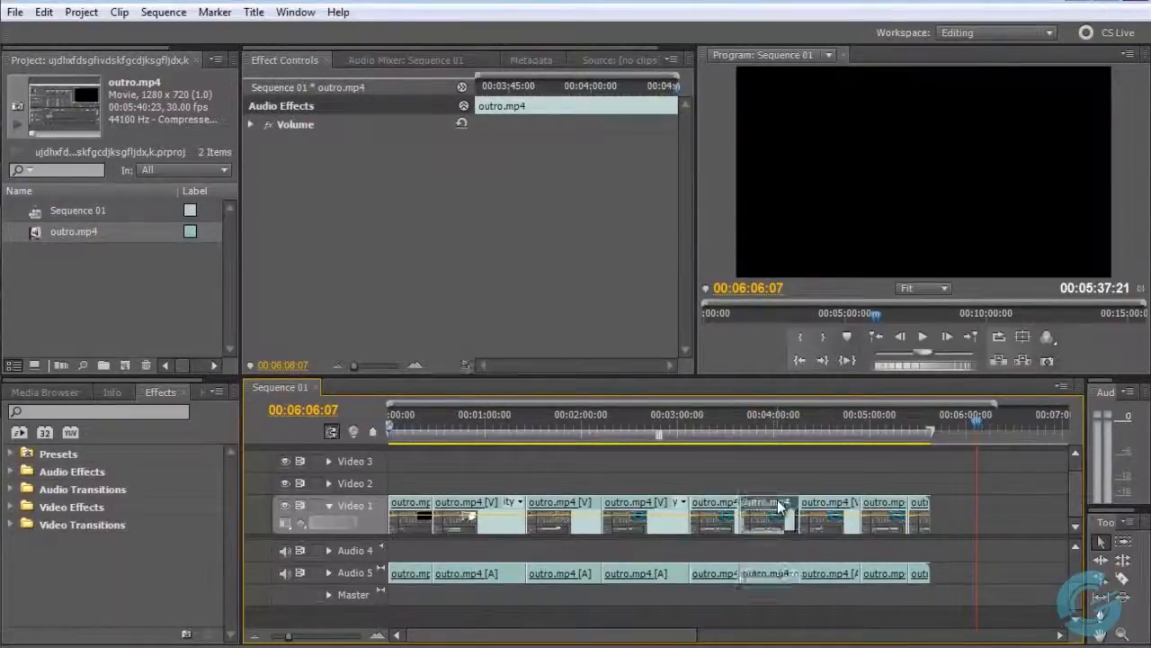
{"action": "left_click", "coordinate": [778, 572]}
{"action": "left_click", "coordinate": [773, 510]}
{"action": "left_click", "coordinate": [764, 572]}
{"action": "left_click", "coordinate": [770, 586]}
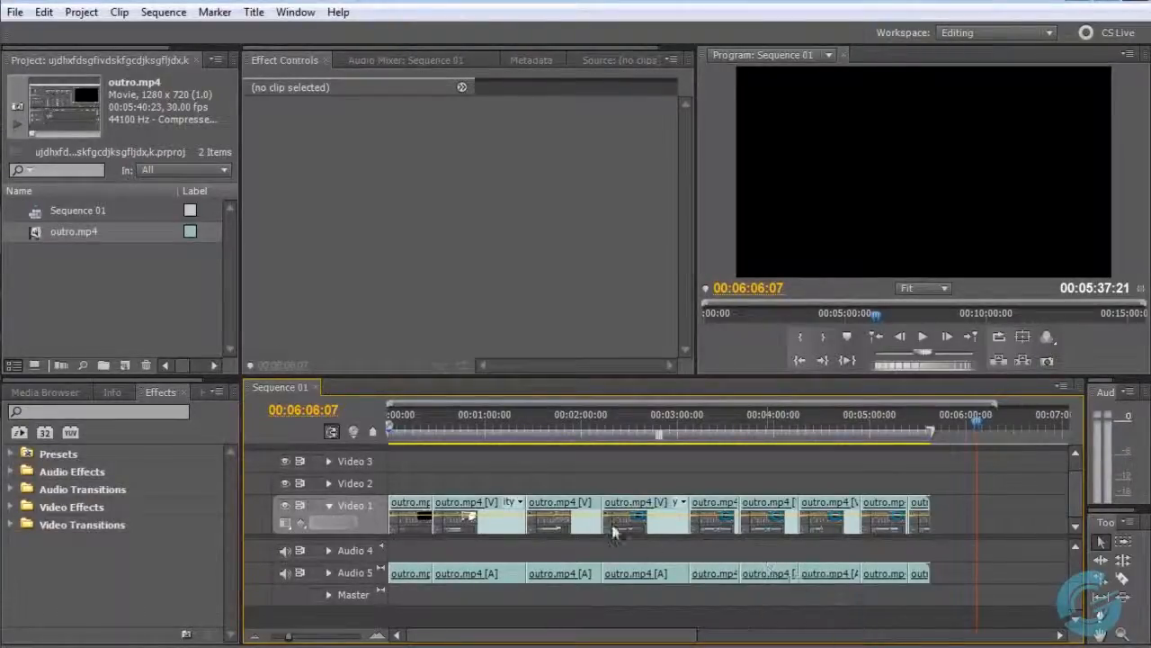
Step: Position the playhead at 00:00:22:16 and target the Video 3 track
{"action": "left_click", "coordinate": [452, 431]}
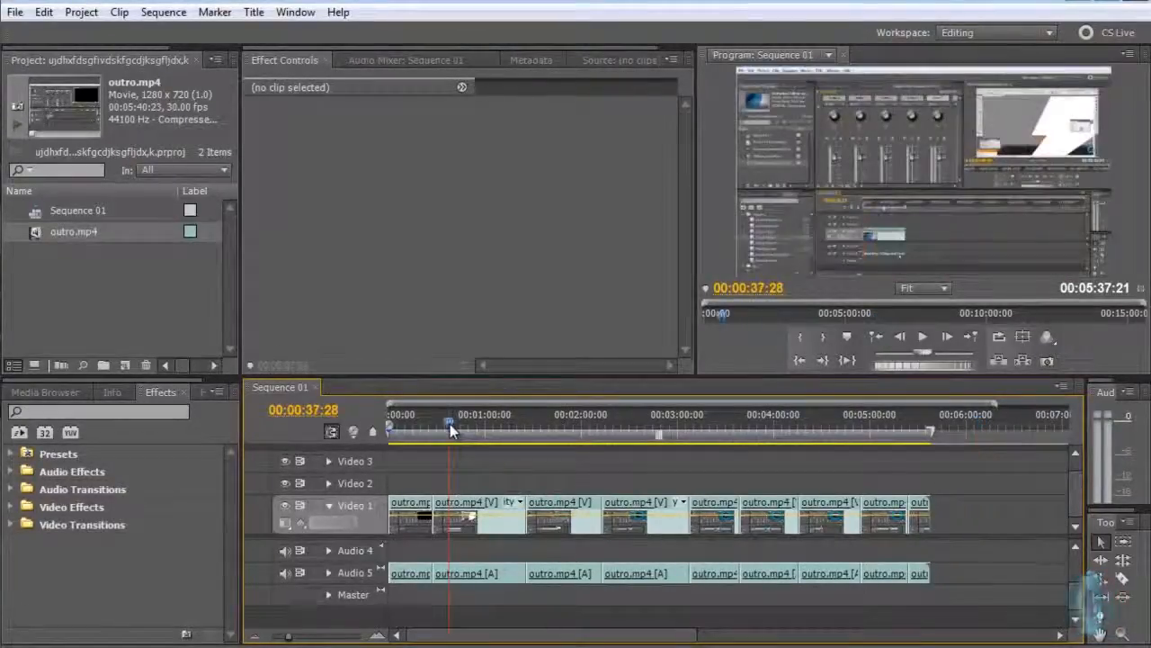
{"action": "left_click_drag", "start_coordinate": [451, 431], "coordinate": [427, 436]}
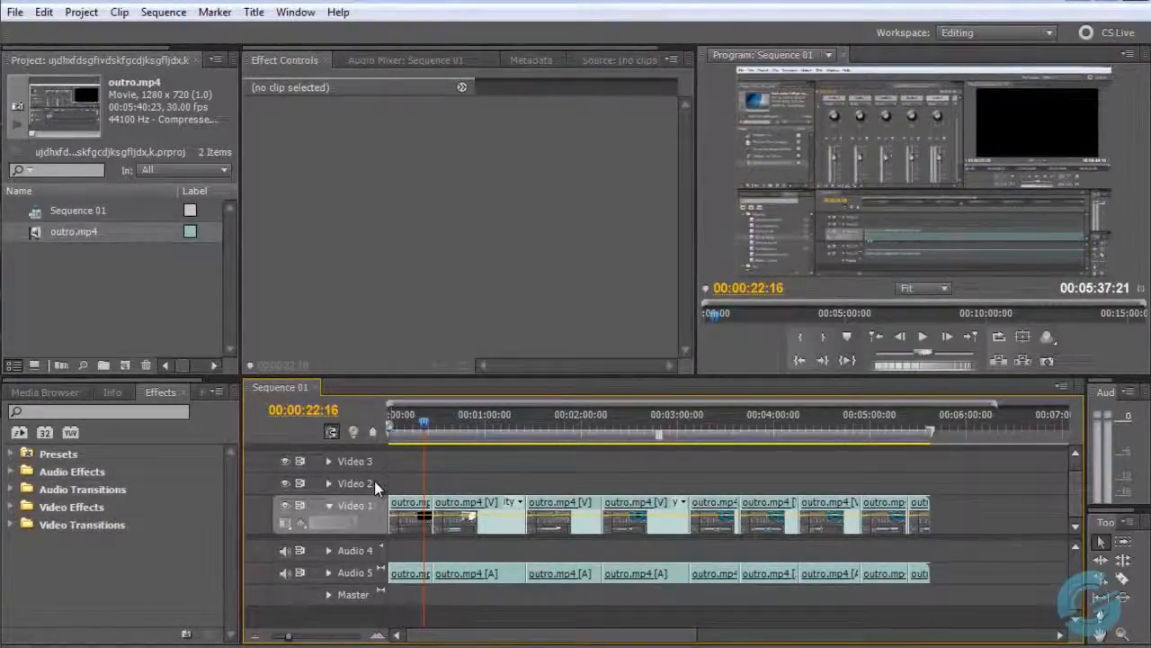
{"action": "left_click", "coordinate": [375, 486]}
{"action": "left_click", "coordinate": [369, 461]}
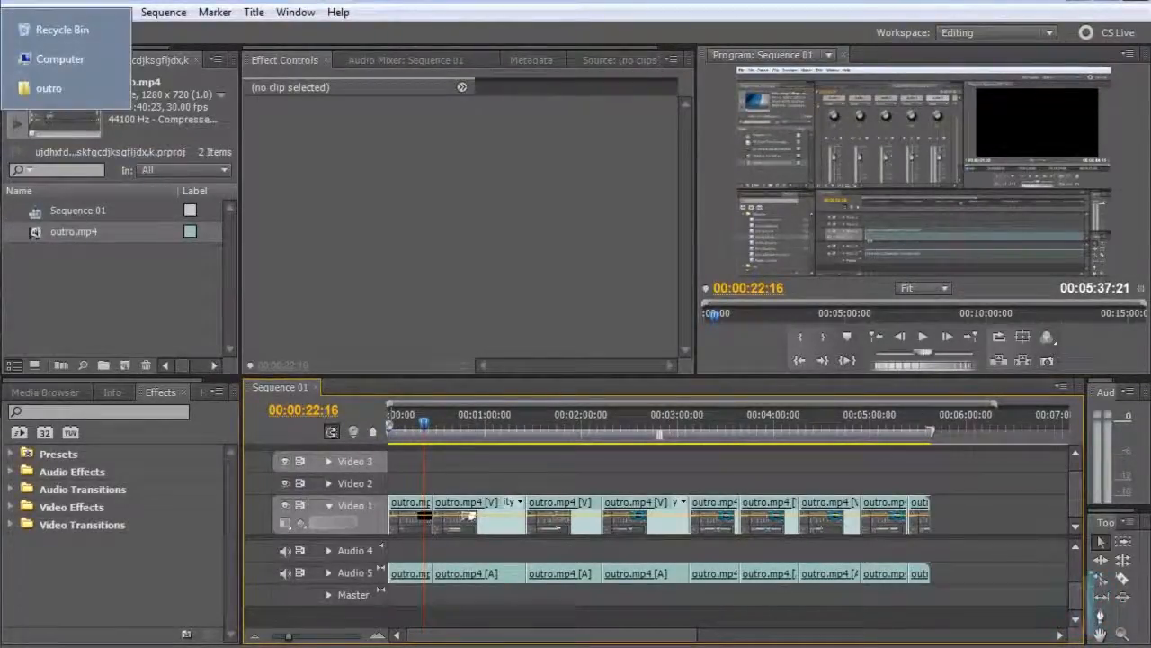
Step: Import CG Logo.png into the project from the Core Graphics folder on the desktop
{"action": "left_click", "coordinate": [74, 86]}
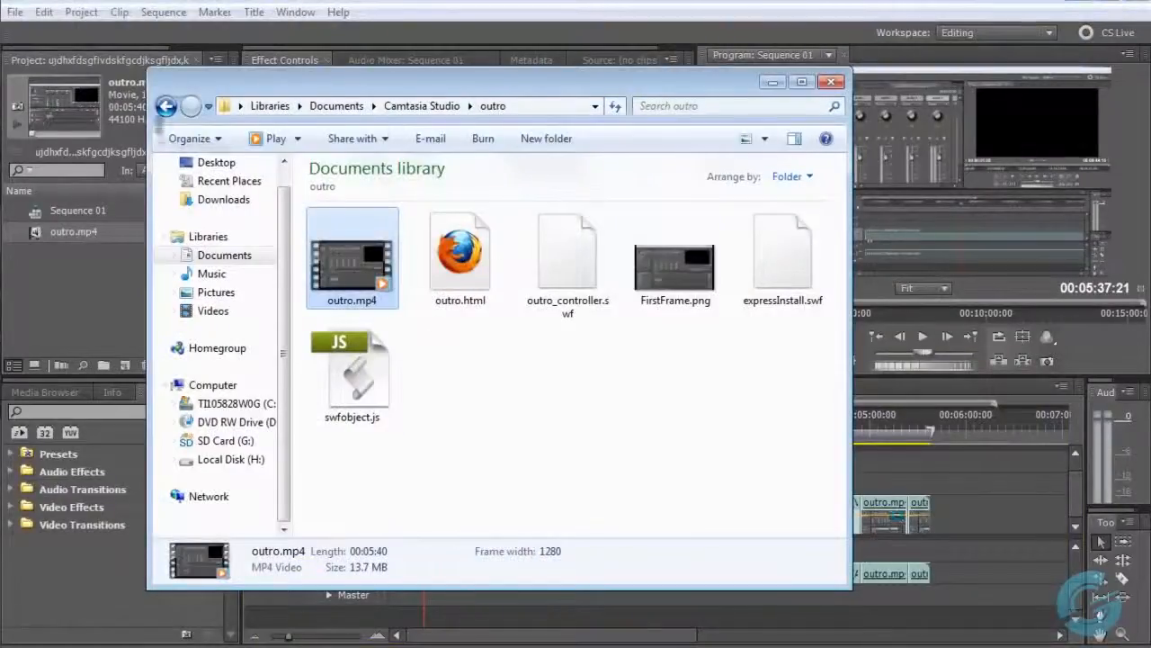
{"action": "left_click", "coordinate": [210, 162]}
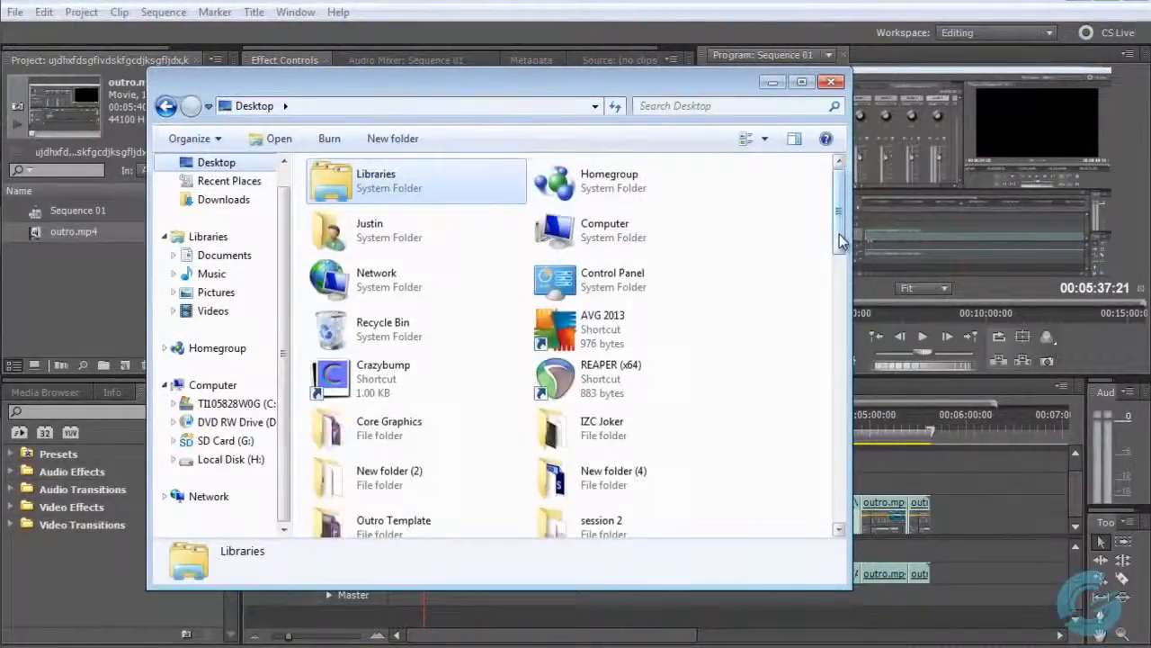
{"action": "left_click_drag", "start_coordinate": [841, 241], "coordinate": [855, 284]}
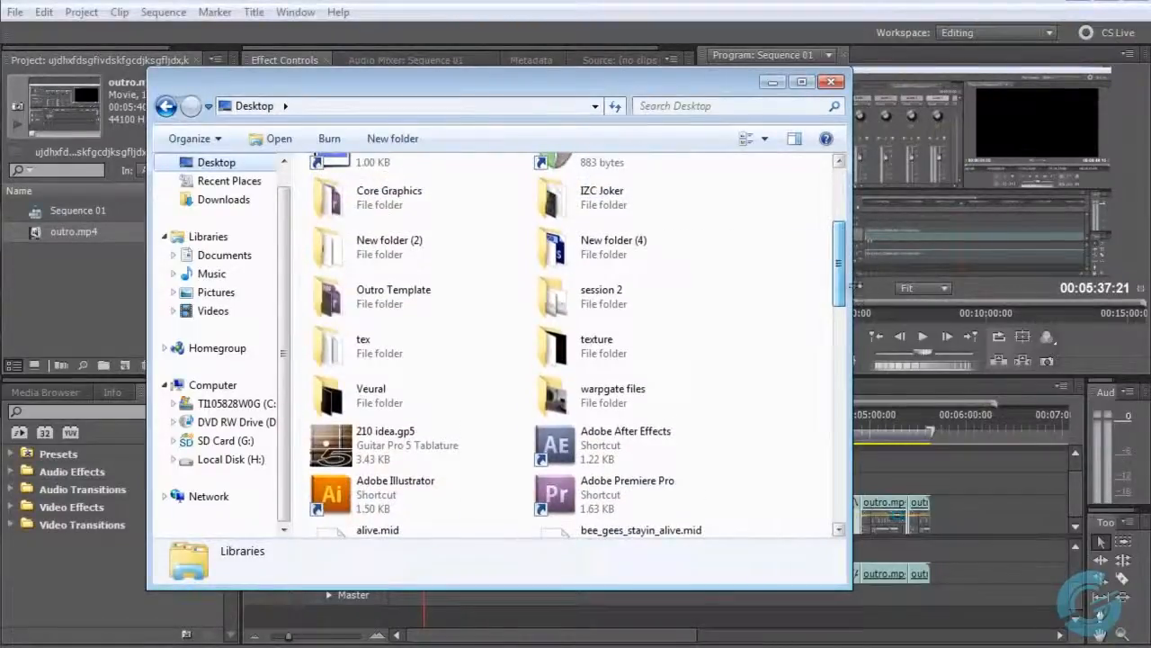
{"action": "left_click", "coordinate": [322, 207]}
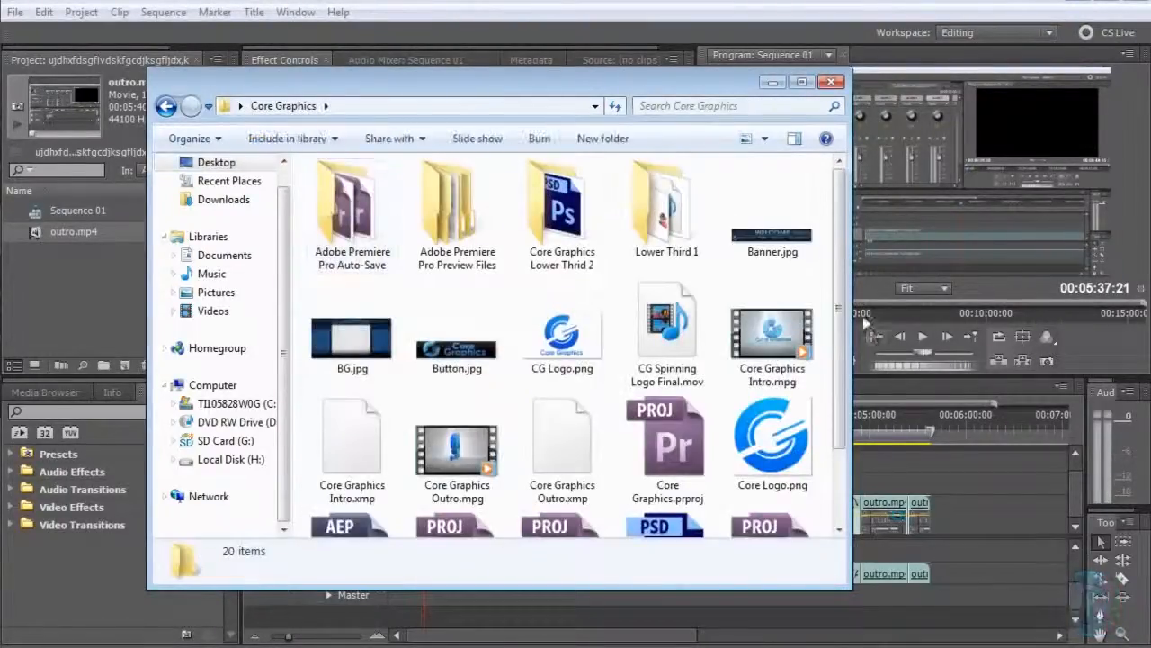
{"action": "left_click_drag", "start_coordinate": [841, 286], "coordinate": [842, 333]}
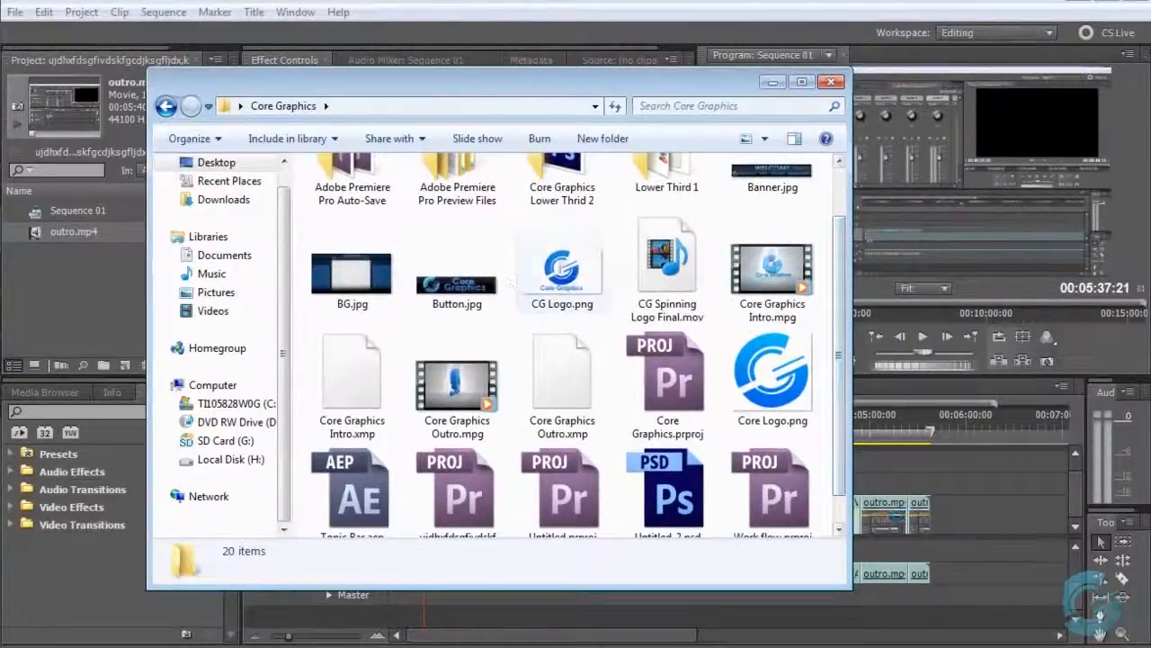
{"action": "left_click_drag", "start_coordinate": [558, 270], "coordinate": [64, 299]}
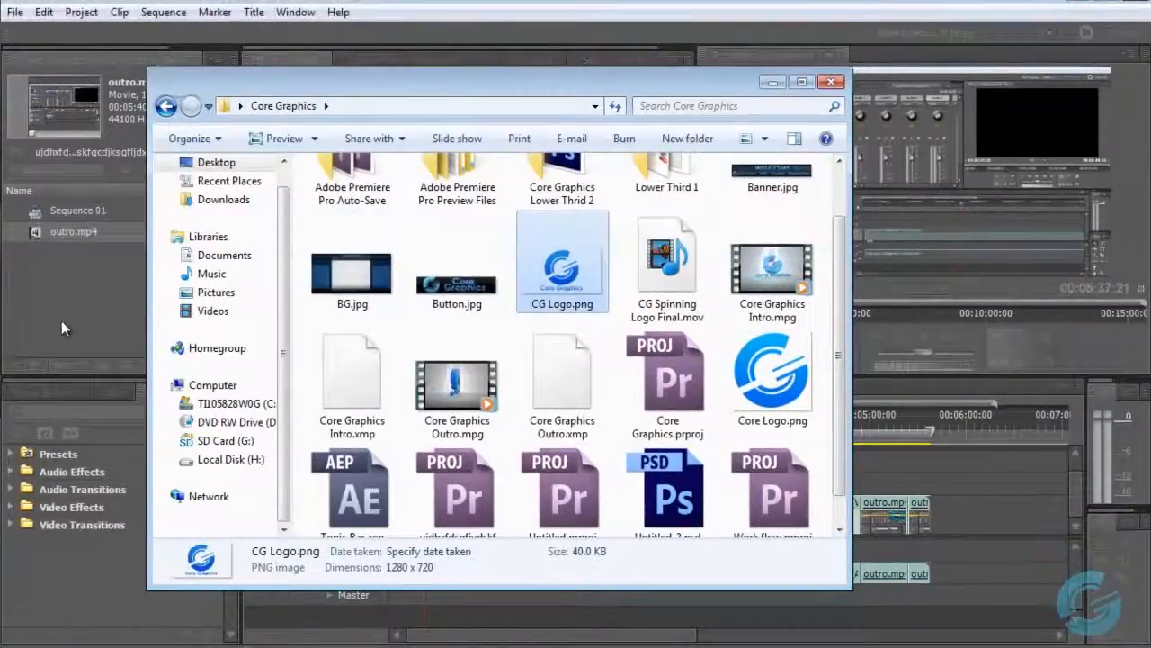
{"action": "left_click", "coordinate": [59, 324]}
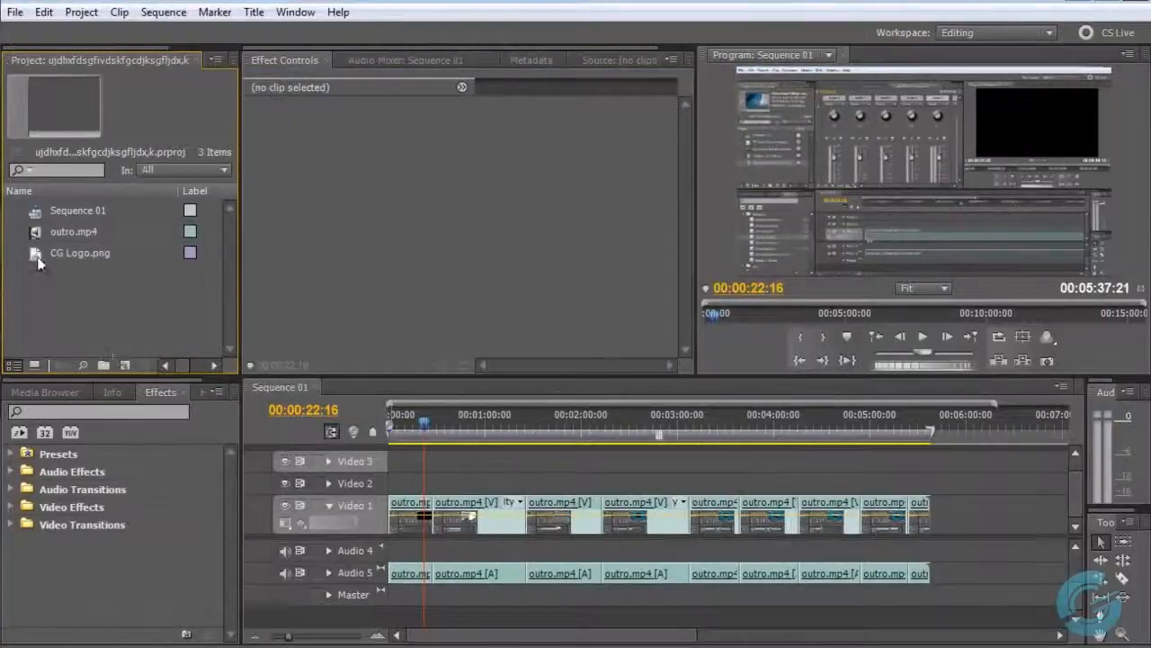
Step: Place CG Logo.png on Video 2 at 00:00:22:16 and preview the frames around it
{"action": "left_click_drag", "start_coordinate": [37, 258], "coordinate": [107, 279]}
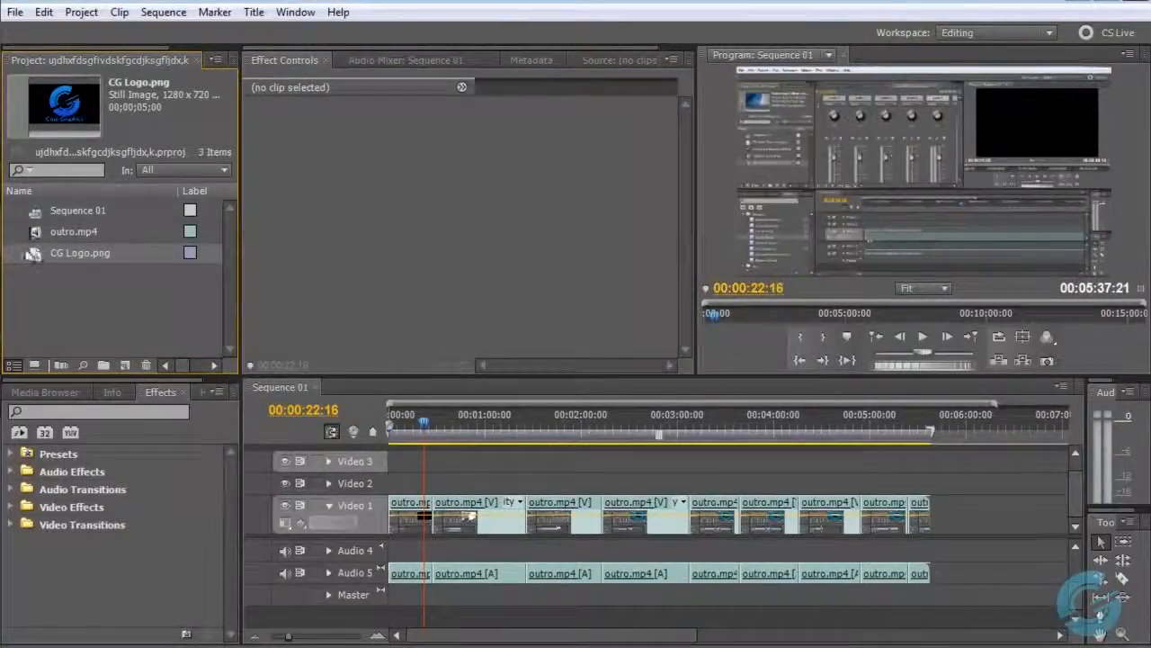
{"action": "left_click_drag", "start_coordinate": [32, 255], "coordinate": [434, 483]}
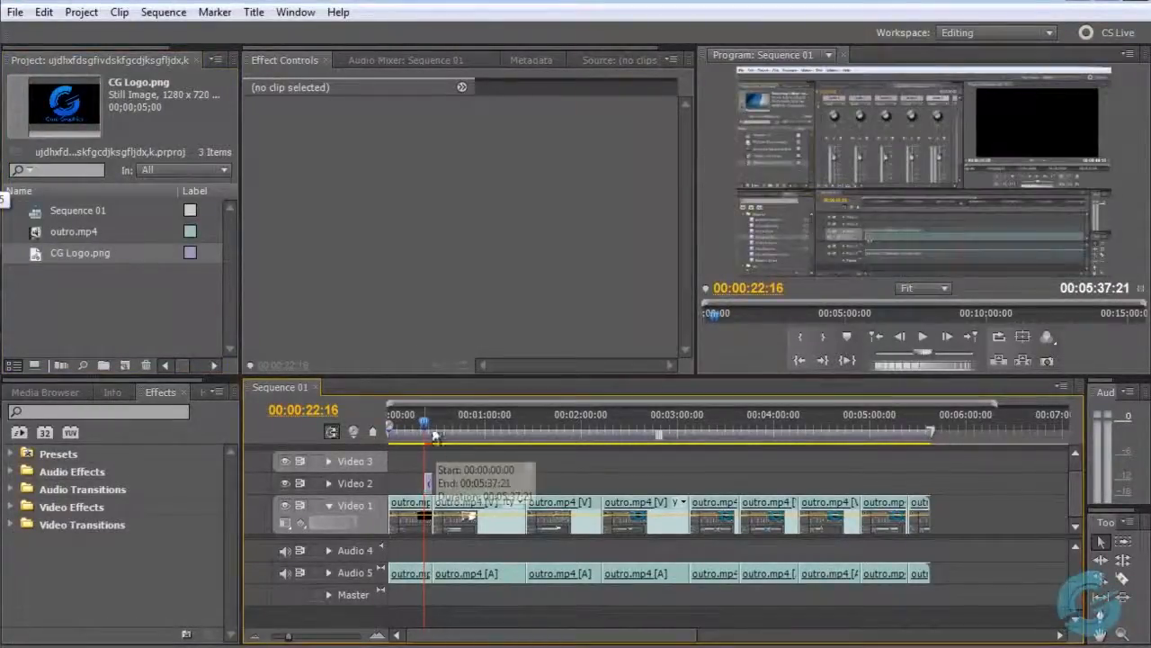
{"action": "left_click", "coordinate": [429, 432]}
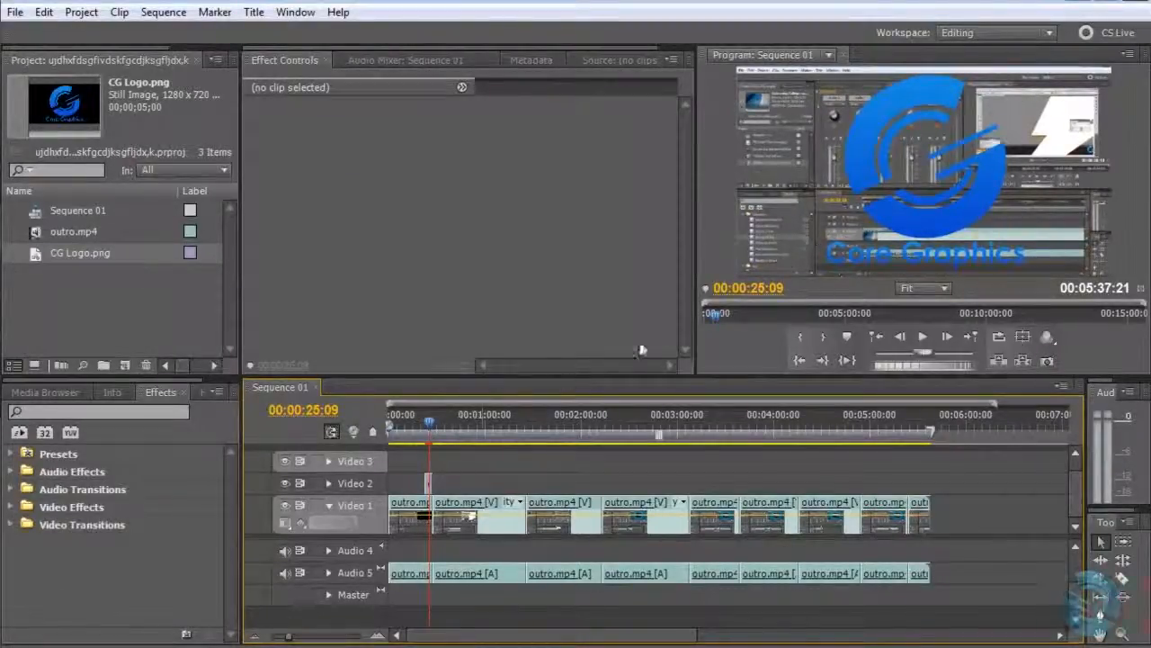
{"action": "left_click_drag", "start_coordinate": [426, 430], "coordinate": [418, 427]}
Step: Select the logo clip on Video 2, place the playhead at 00:00:23:19, and set the logo's scale to 16
{"action": "left_click", "coordinate": [427, 486]}
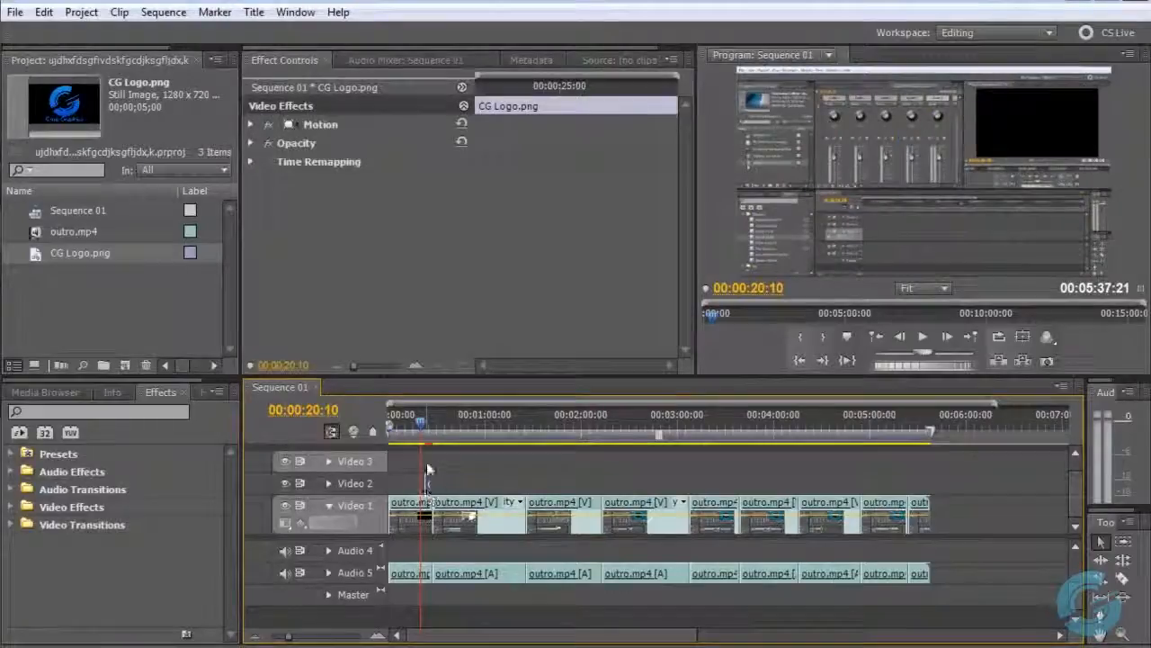
{"action": "left_click", "coordinate": [427, 426]}
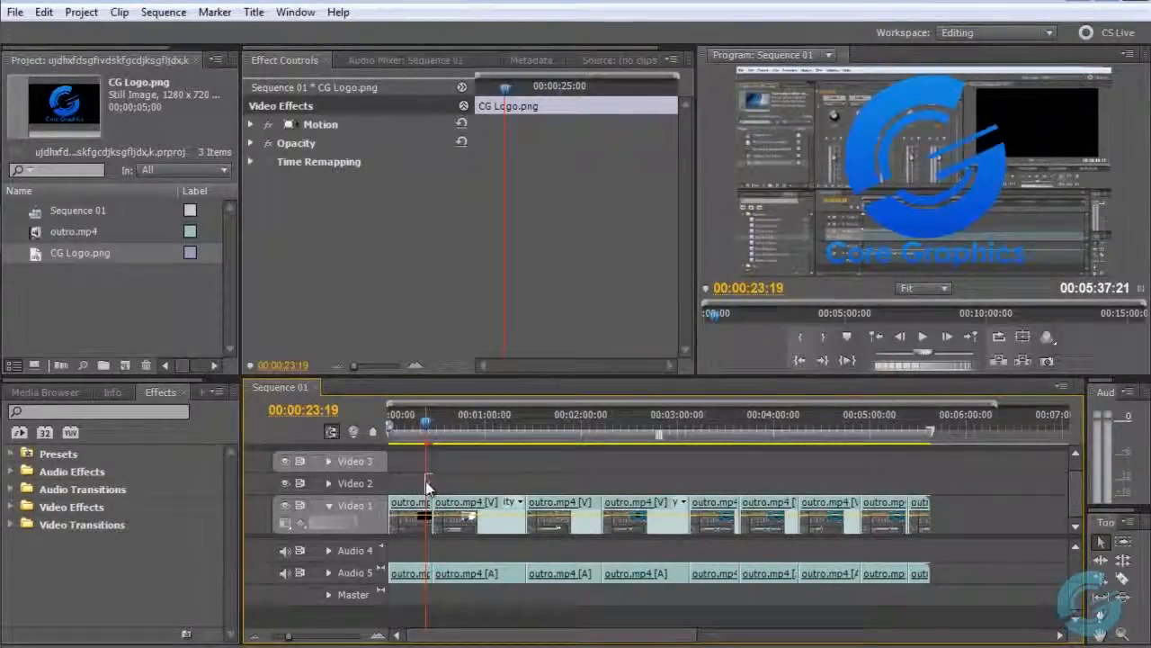
{"action": "left_click", "coordinate": [251, 125]}
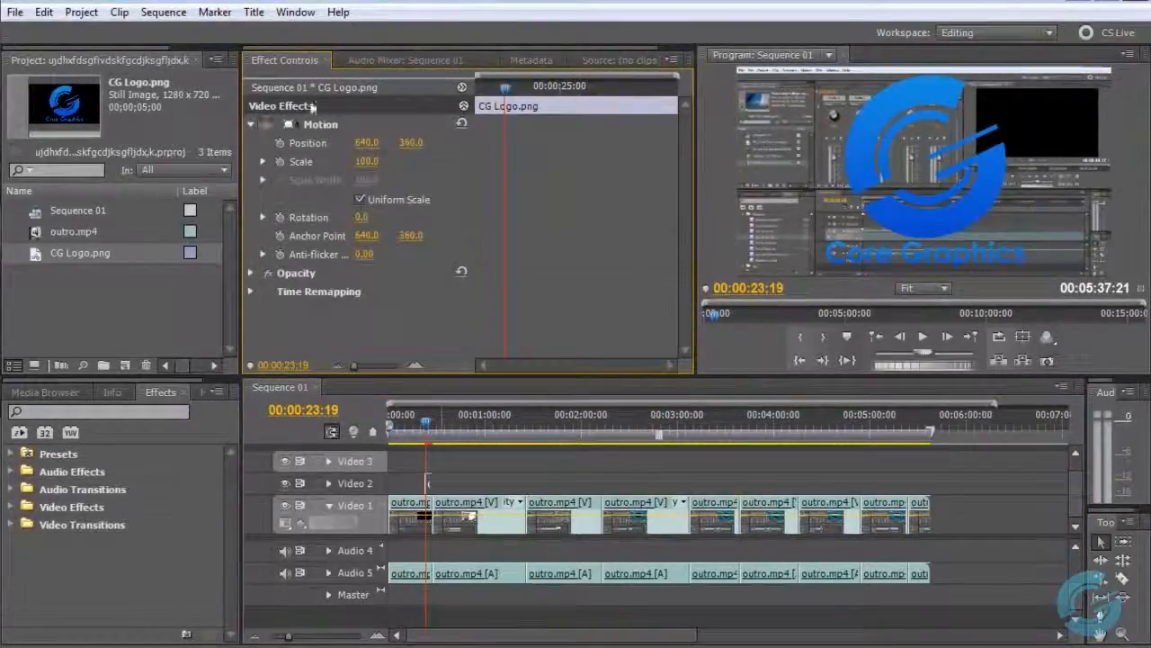
{"action": "left_click_drag", "start_coordinate": [373, 169], "coordinate": [295, 179]}
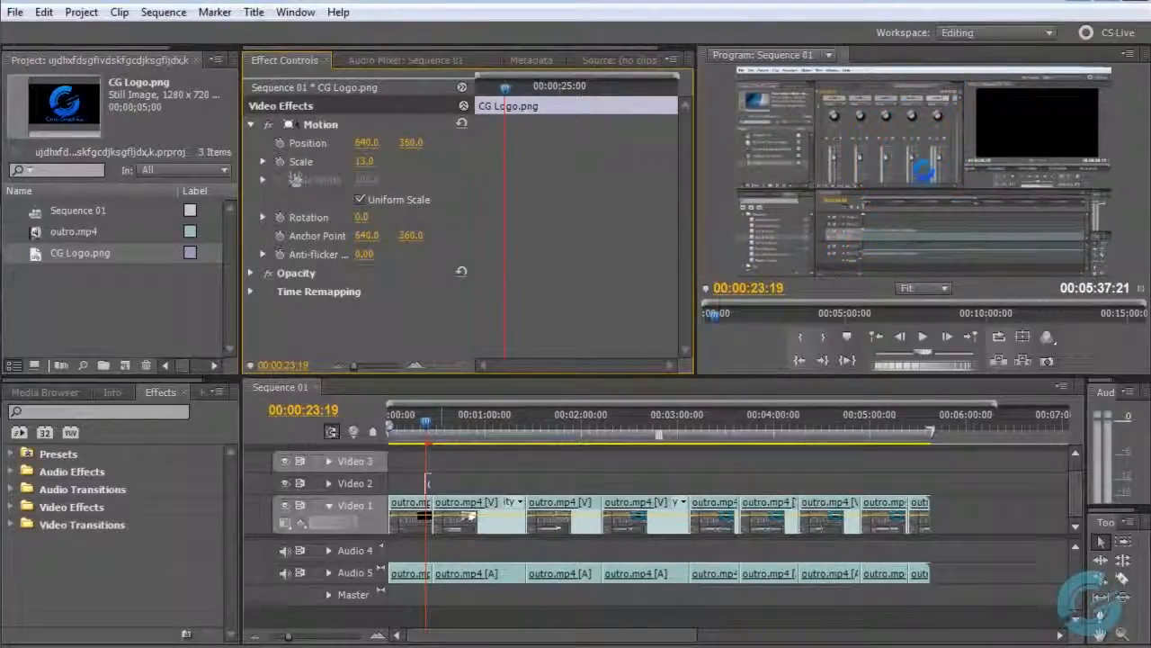
{"action": "left_click_drag", "start_coordinate": [381, 166], "coordinate": [384, 166]}
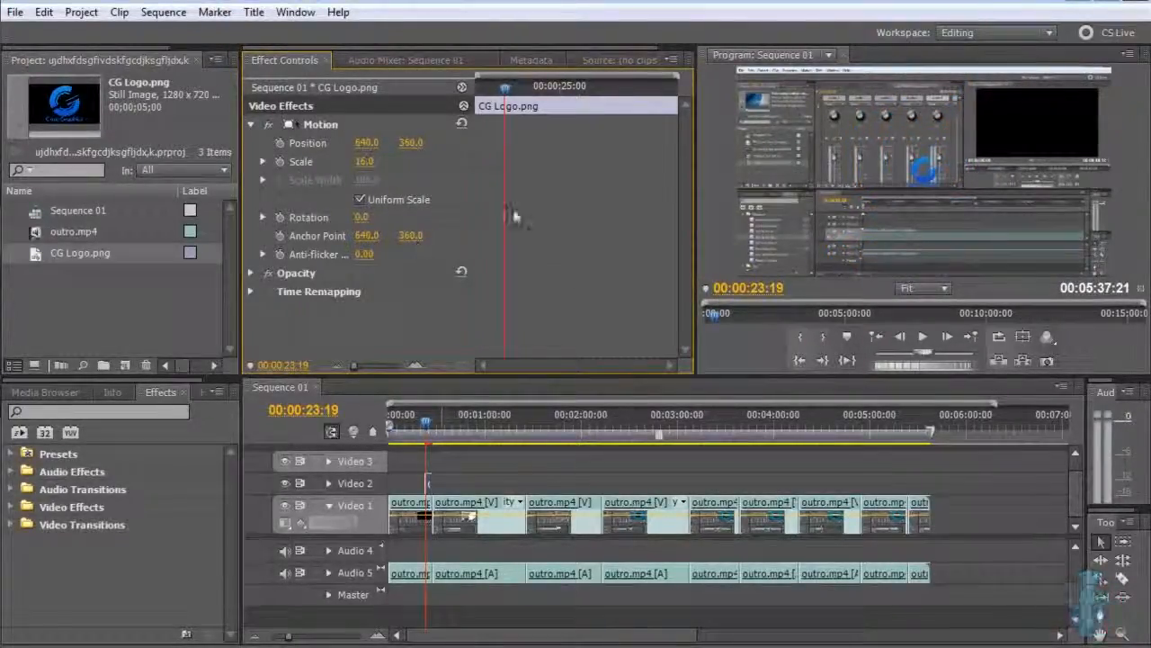
Step: Lock the Video 1 track and move the logo to the frame's lower-right corner, at about 1219.8, 680.8
{"action": "left_click", "coordinate": [316, 508]}
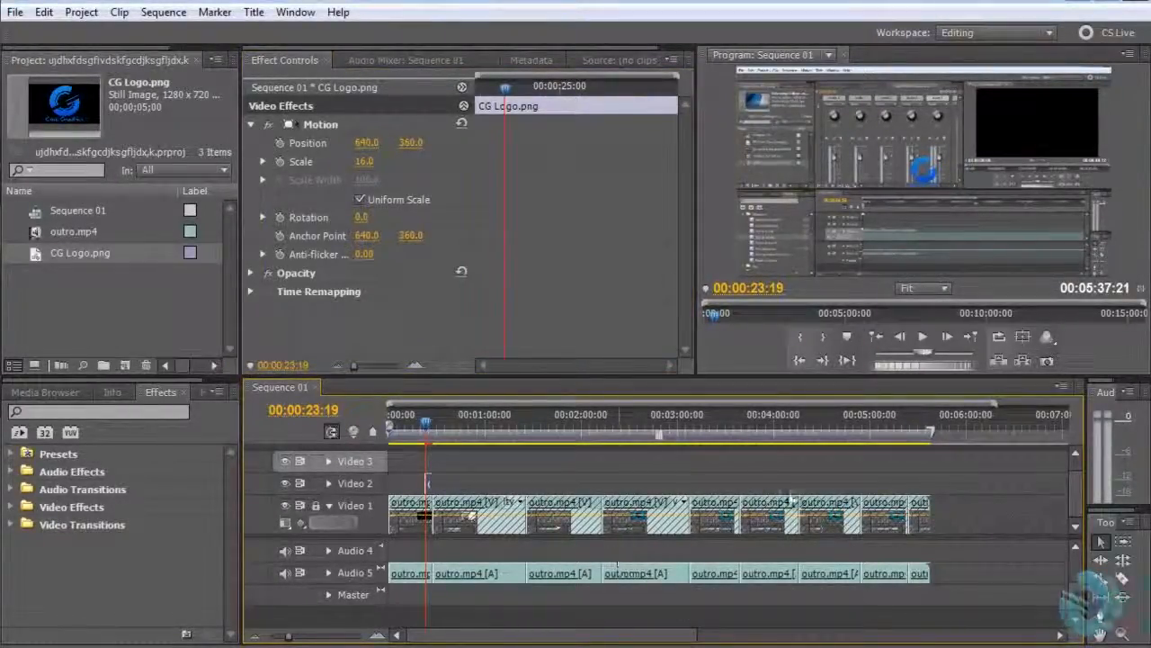
{"action": "left_click_drag", "start_coordinate": [927, 174], "coordinate": [1094, 264]}
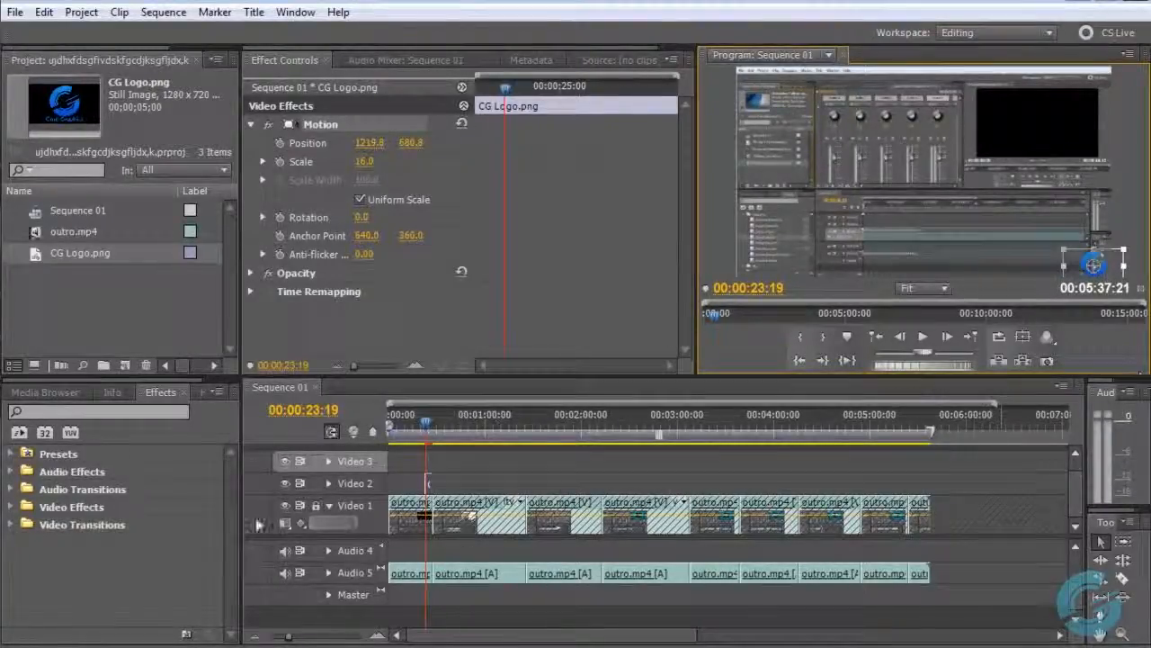
{"action": "left_click", "coordinate": [347, 333]}
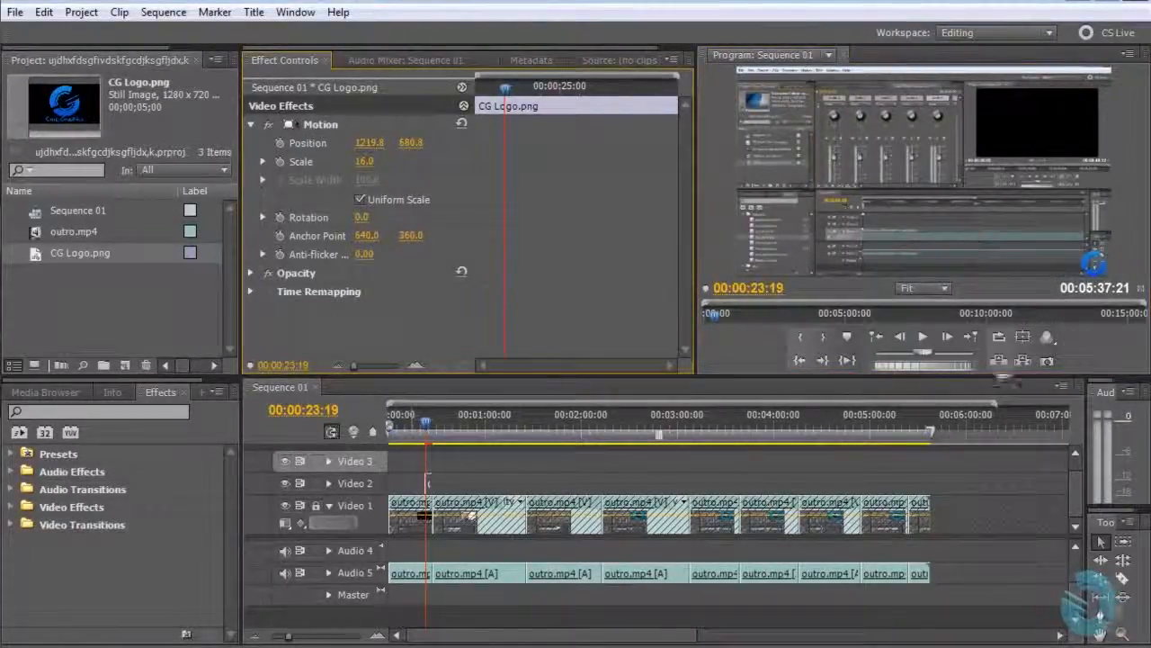
Step: Set the opacity of the CG Logo.png clip to 65%
{"action": "left_click", "coordinate": [251, 273]}
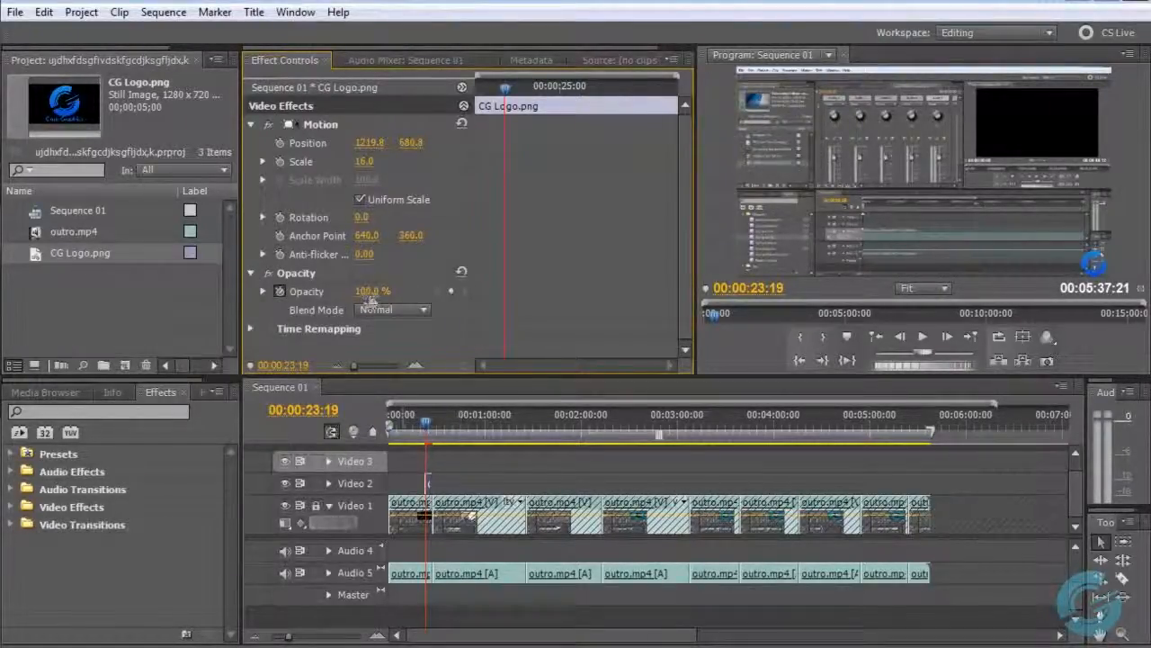
{"action": "left_click_drag", "start_coordinate": [371, 297], "coordinate": [340, 319]}
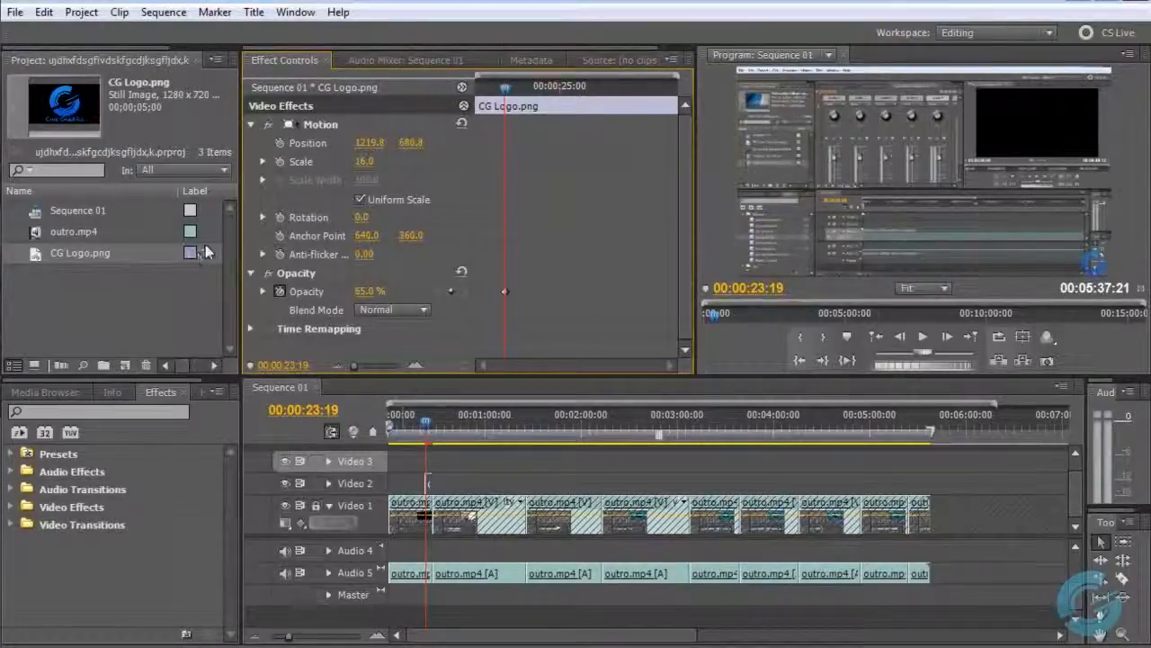
Step: Collapse the logo clip's Opacity and Motion settings and unlock the Video 1 track
{"action": "left_click", "coordinate": [252, 273]}
{"action": "left_click", "coordinate": [251, 124]}
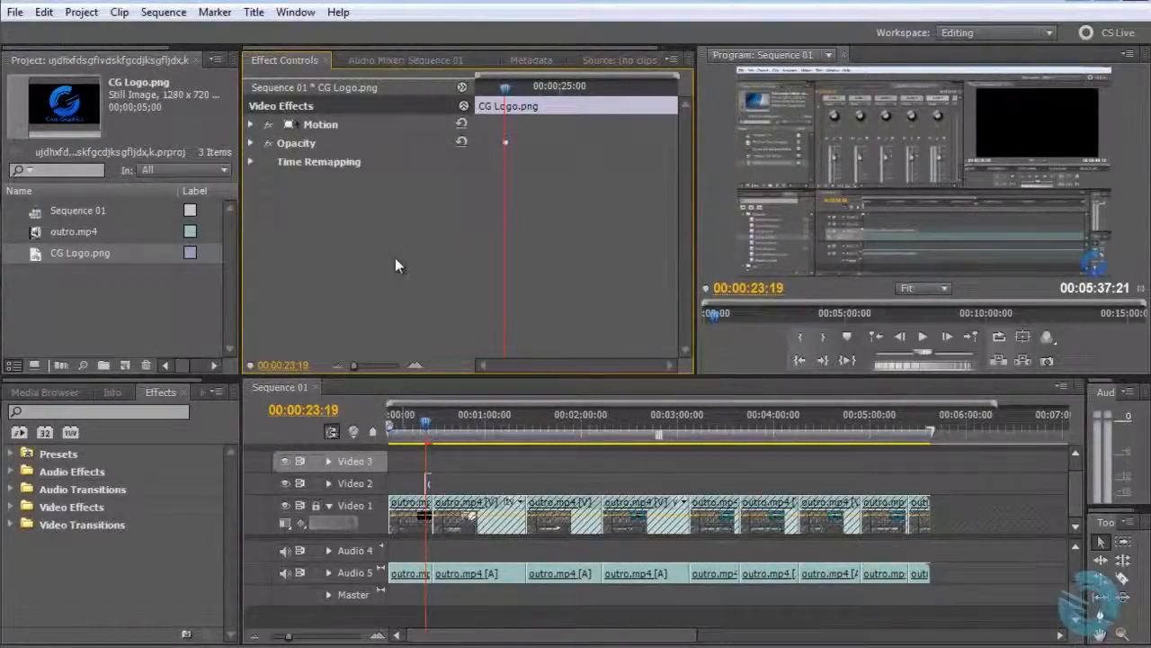
{"action": "left_click", "coordinate": [319, 511]}
{"action": "left_click", "coordinate": [335, 333]}
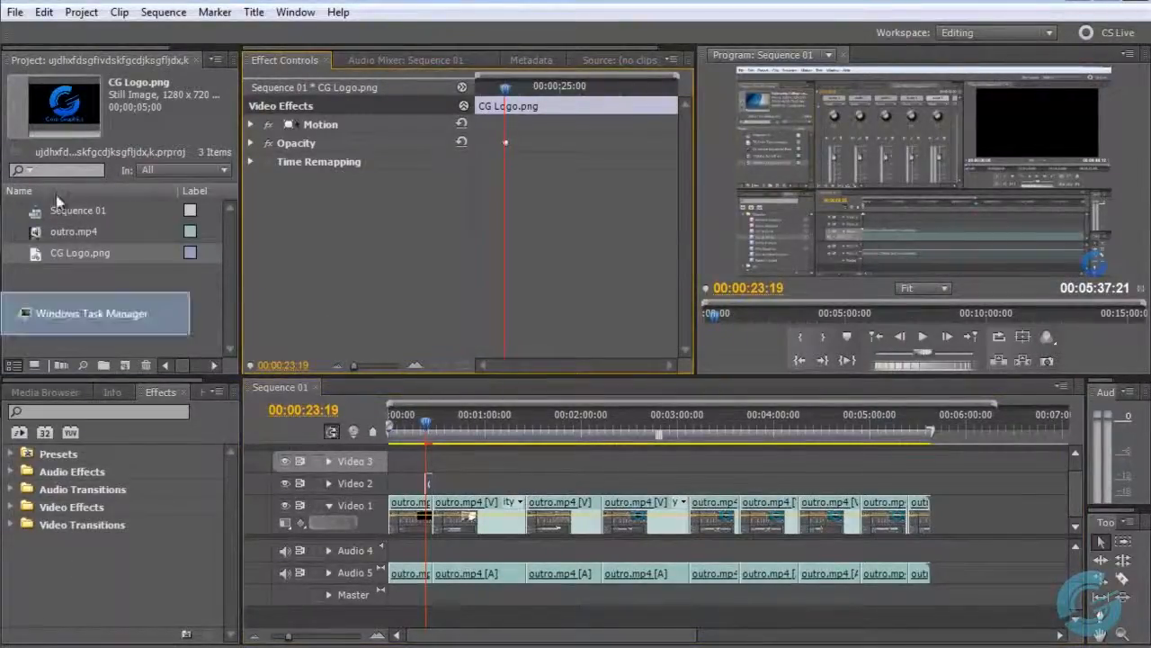
Step: Try to add the Cross Dissolve transition at the start of the first and the end of the last outro.mp4 clip on Video 1
{"action": "left_click", "coordinate": [11, 525]}
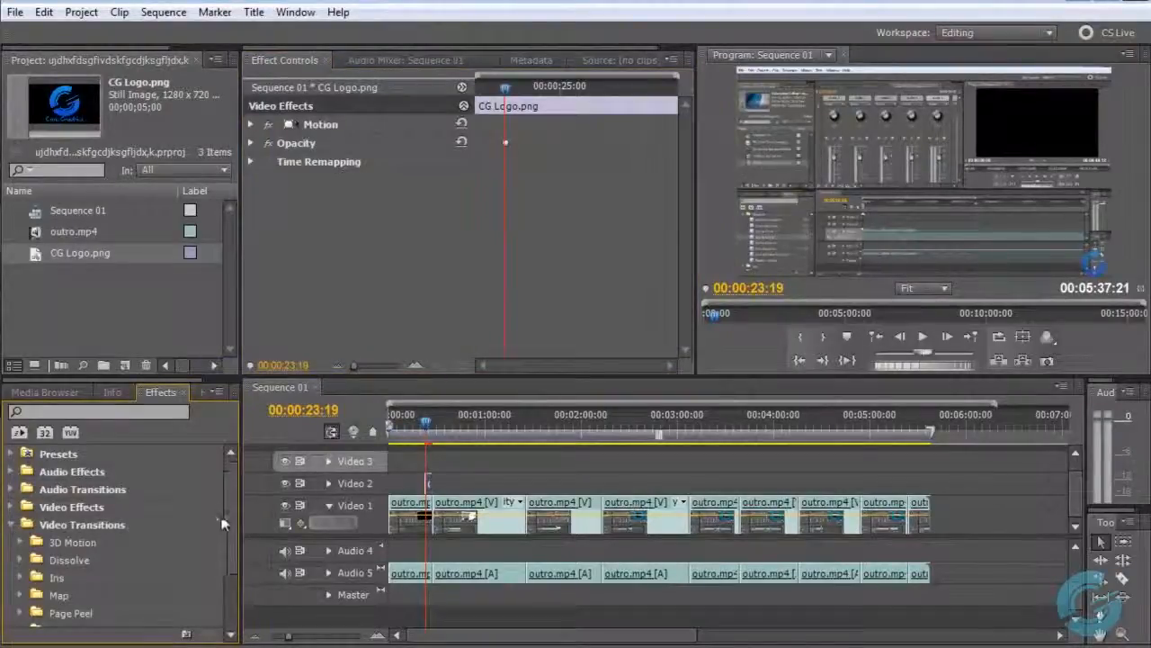
{"action": "left_click_drag", "start_coordinate": [224, 523], "coordinate": [222, 554]}
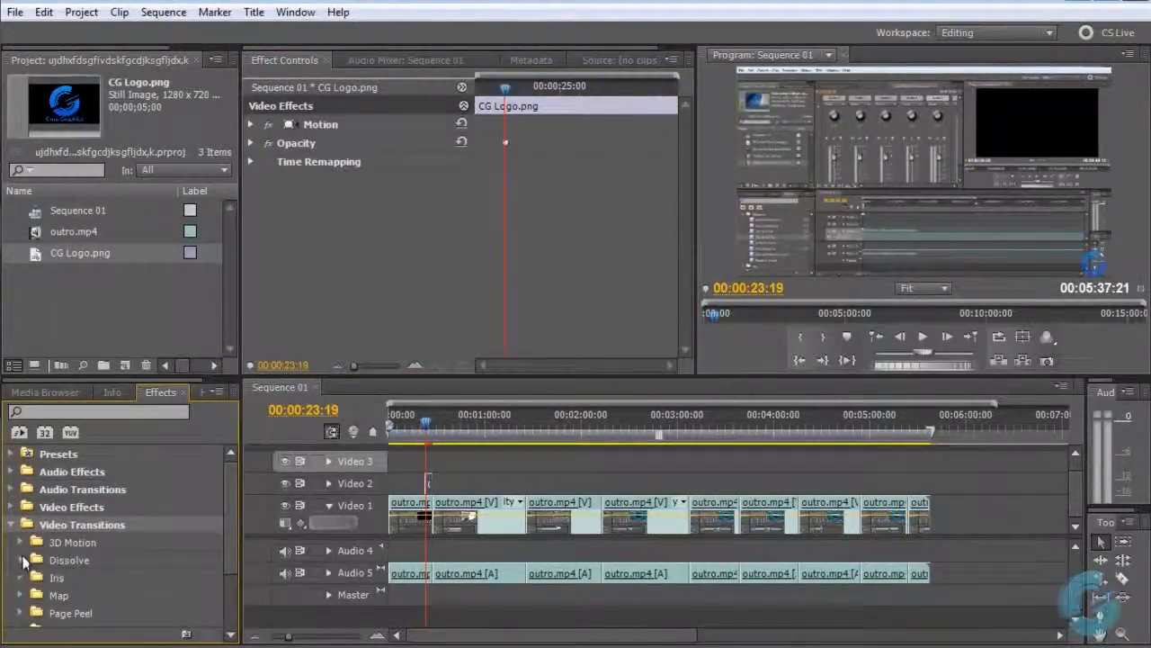
{"action": "left_click", "coordinate": [22, 560]}
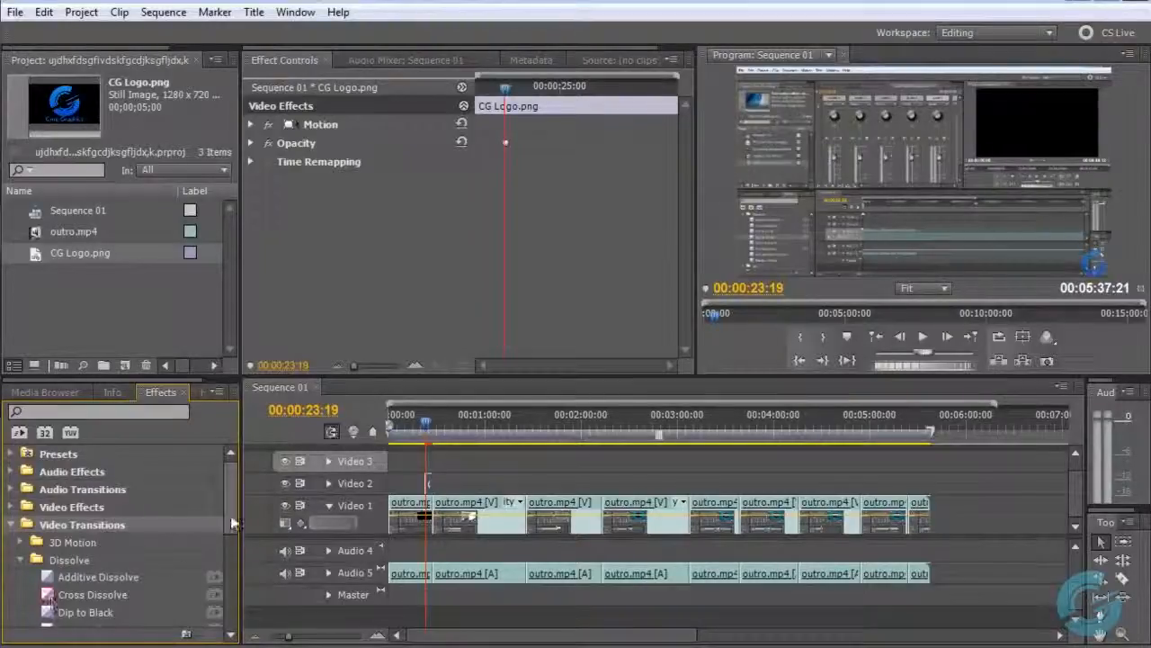
{"action": "left_click", "coordinate": [10, 526]}
{"action": "left_click", "coordinate": [11, 526]}
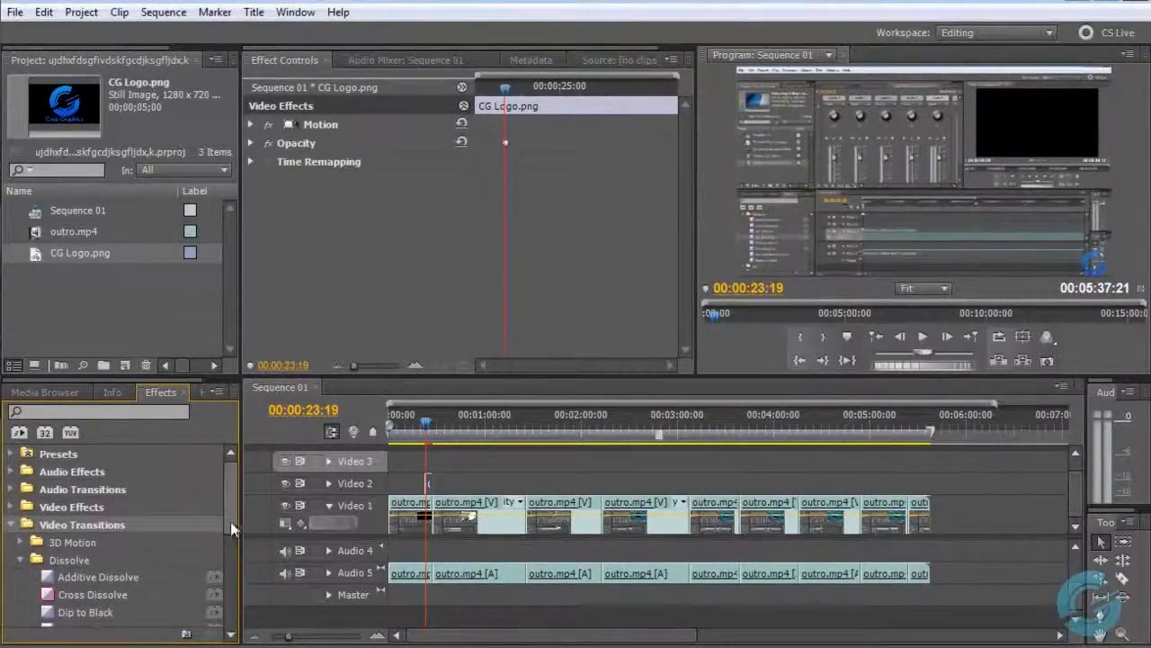
{"action": "left_click_drag", "start_coordinate": [232, 524], "coordinate": [231, 573]}
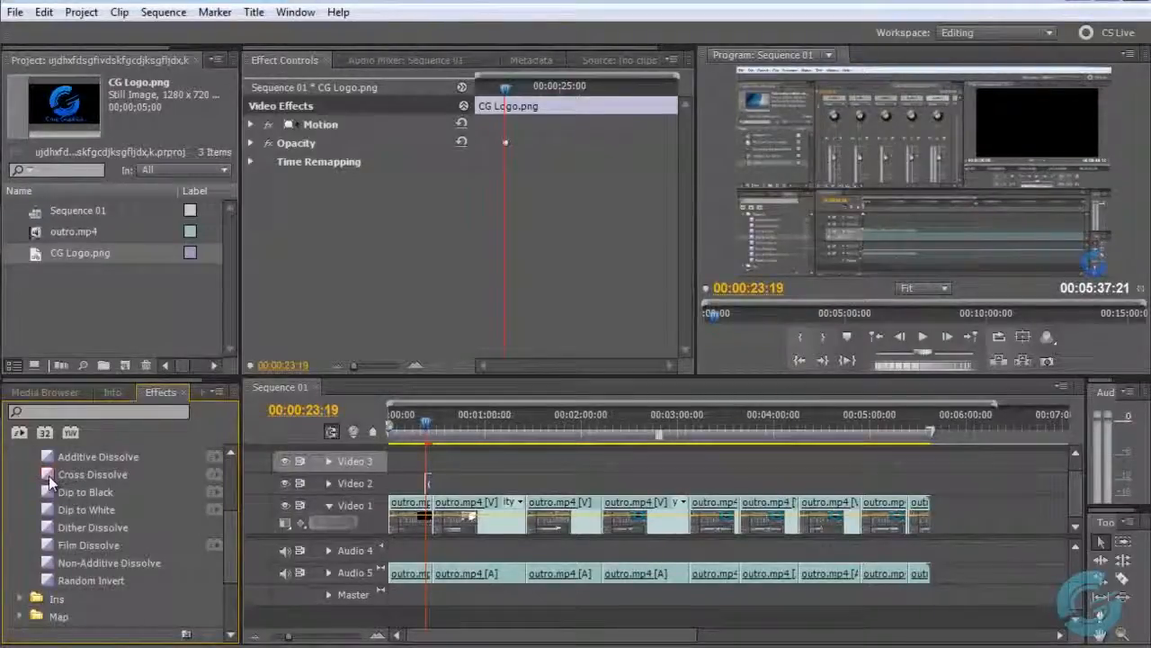
{"action": "left_click", "coordinate": [49, 475]}
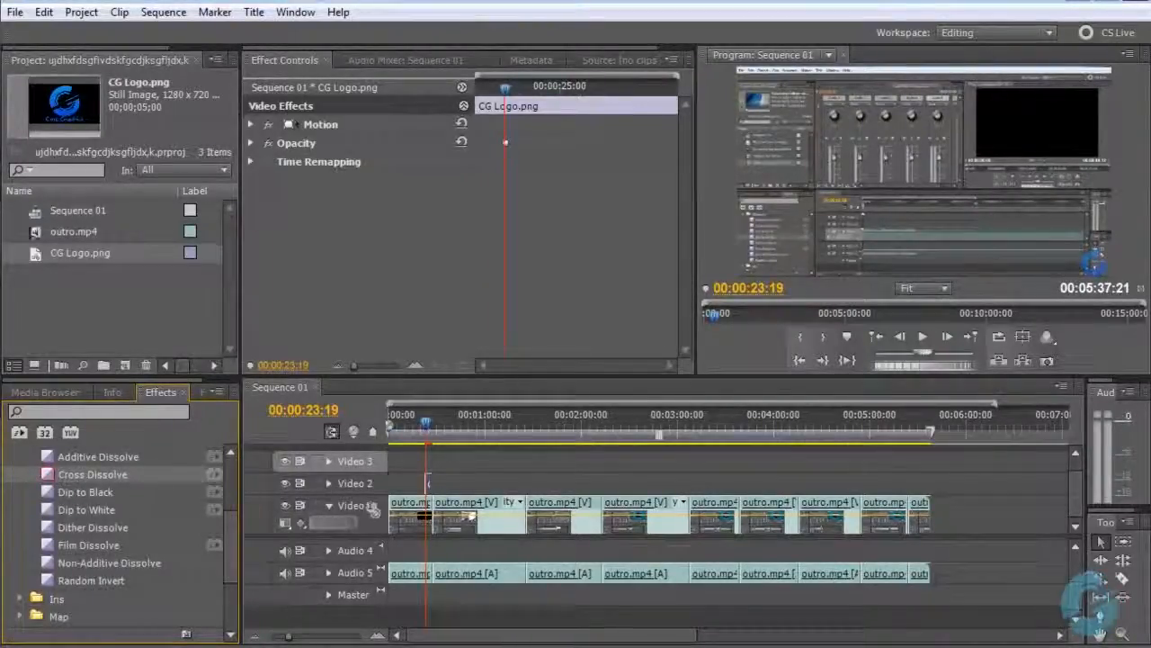
{"action": "left_click_drag", "start_coordinate": [371, 508], "coordinate": [396, 526]}
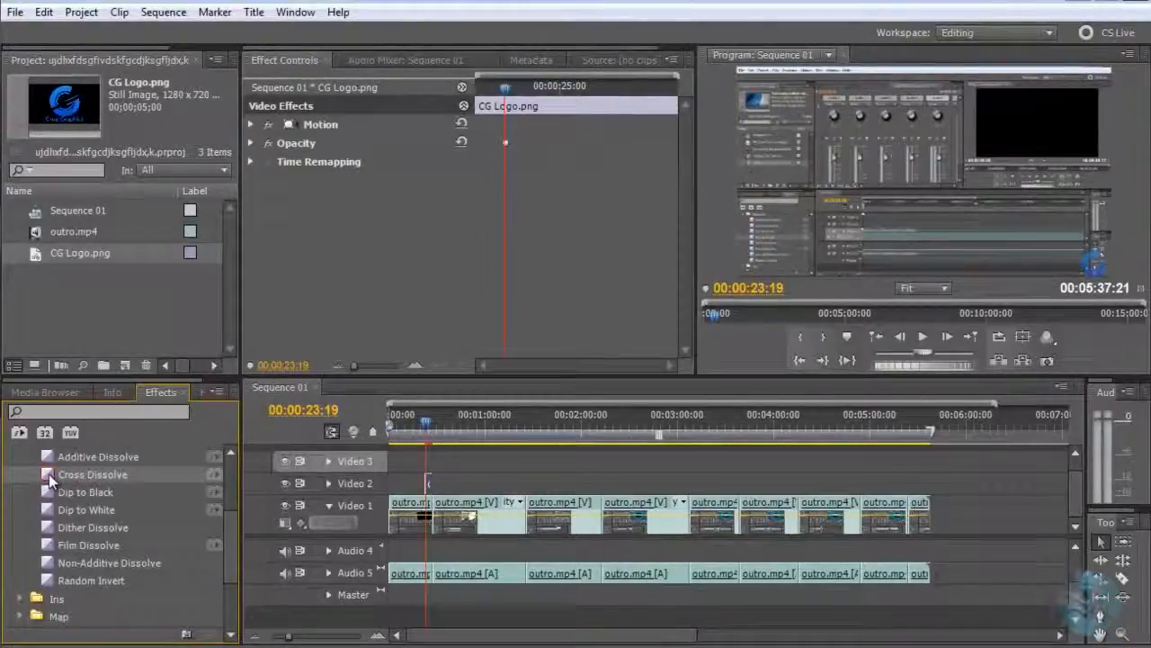
{"action": "left_click_drag", "start_coordinate": [49, 477], "coordinate": [931, 520]}
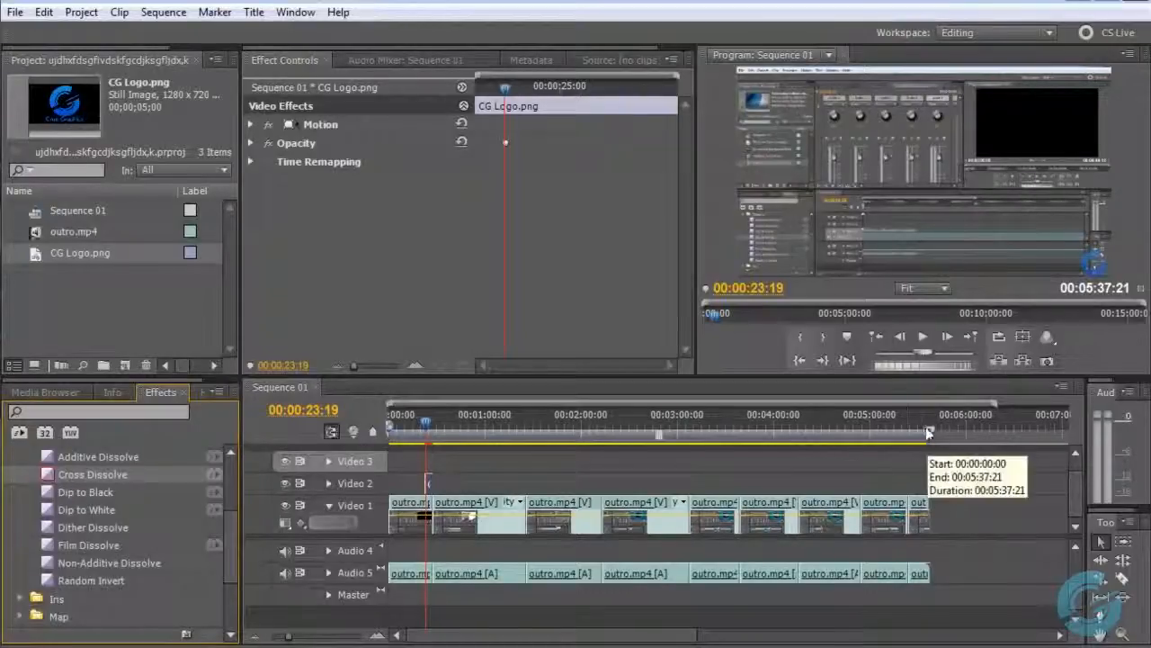
{"action": "left_click_drag", "start_coordinate": [919, 425], "coordinate": [933, 436]}
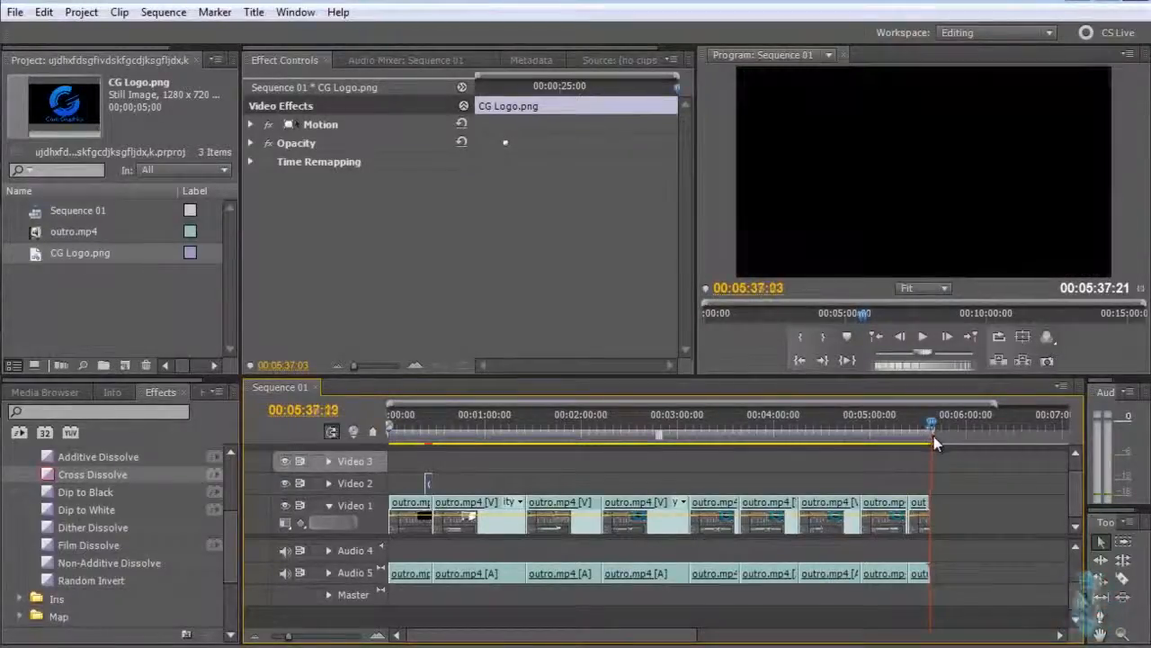
Step: Import Certified Bangerz - HipHop--Orchestra Beat Track 10.mp3 from the Desktop folder into the project
{"action": "left_click", "coordinate": [72, 298]}
{"action": "left_click", "coordinate": [54, 2]}
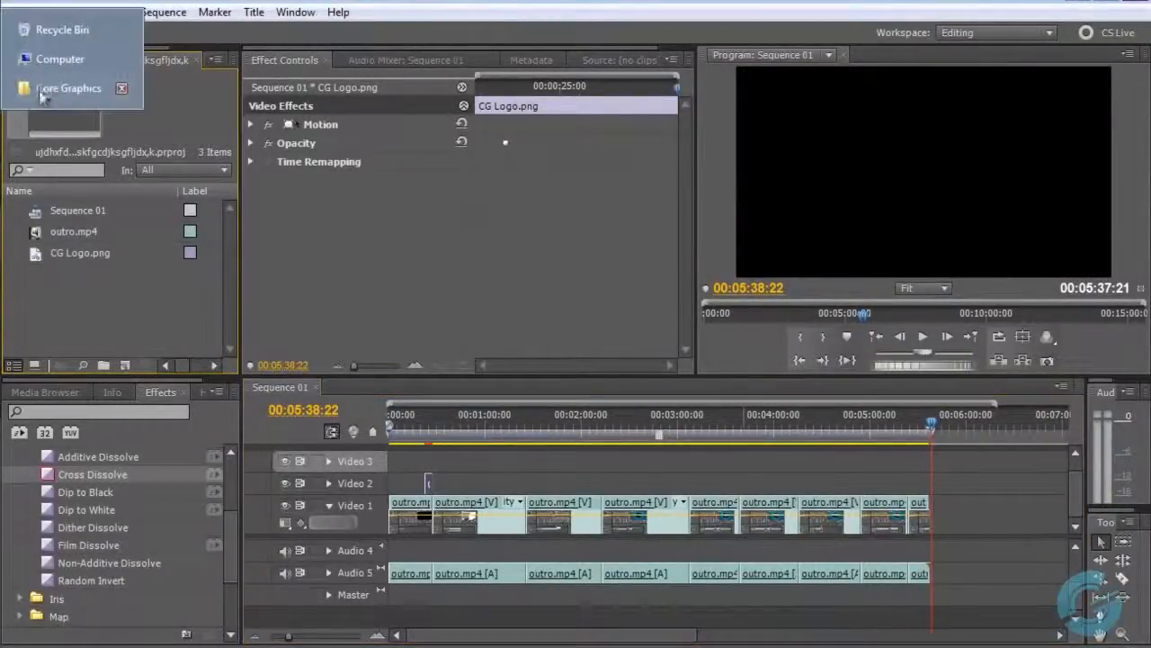
{"action": "left_click", "coordinate": [113, 58]}
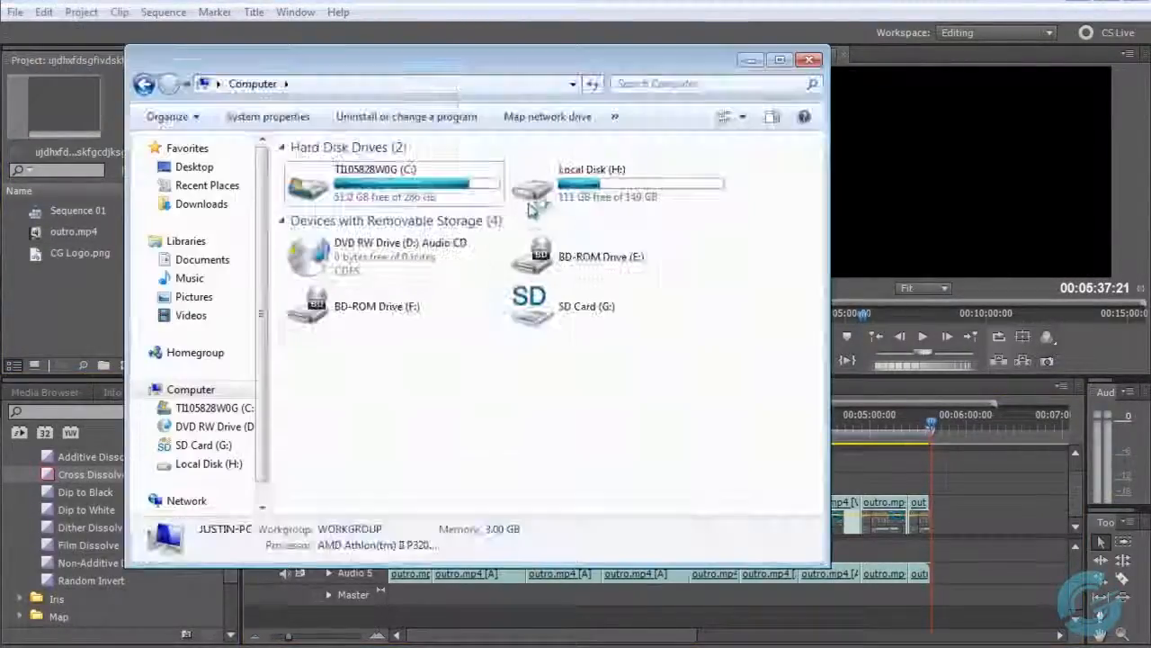
{"action": "left_click", "coordinate": [190, 166]}
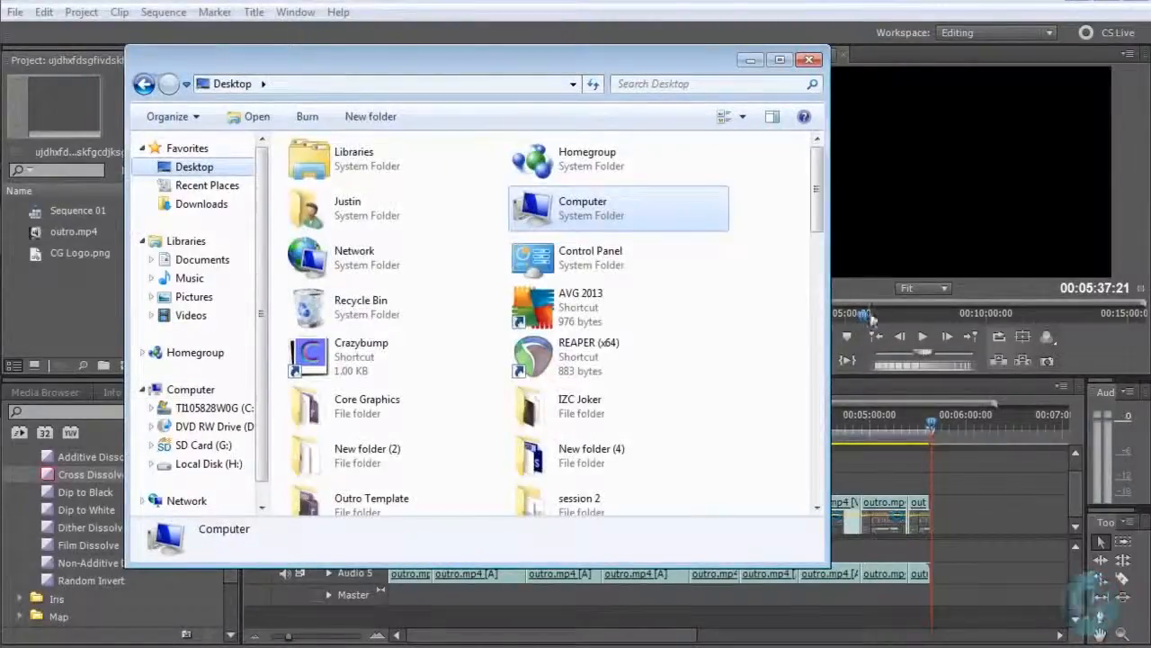
{"action": "scroll", "coordinate": [821, 179], "scroll_direction": "down", "scroll_amount": 10}
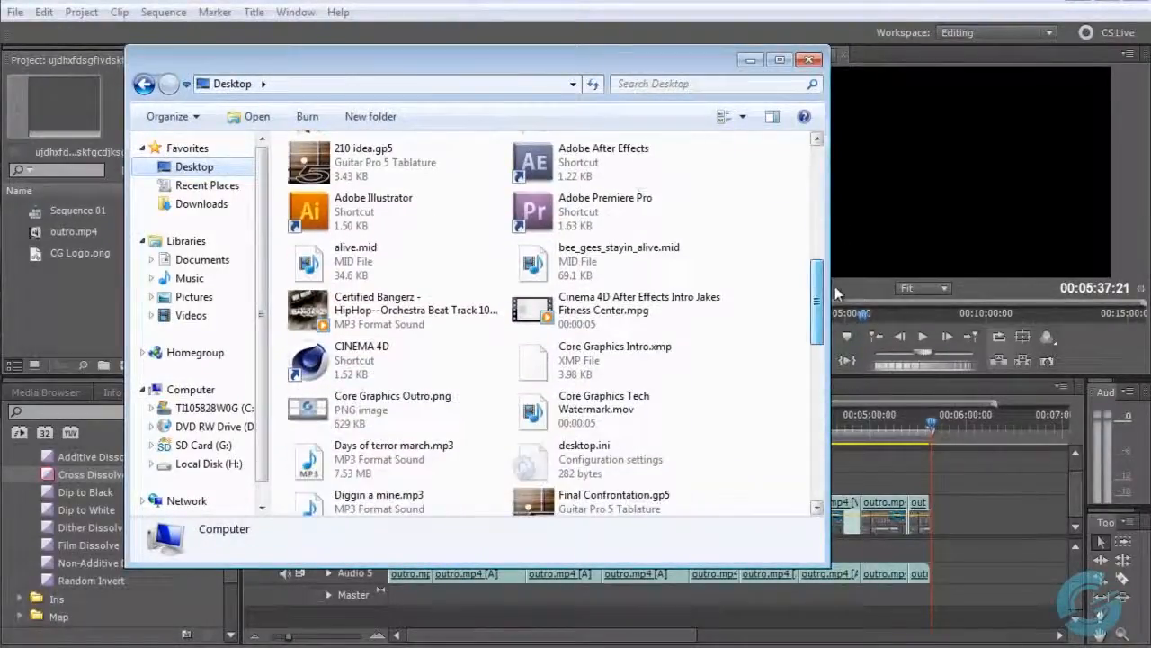
{"action": "left_click_drag", "start_coordinate": [322, 322], "coordinate": [63, 308]}
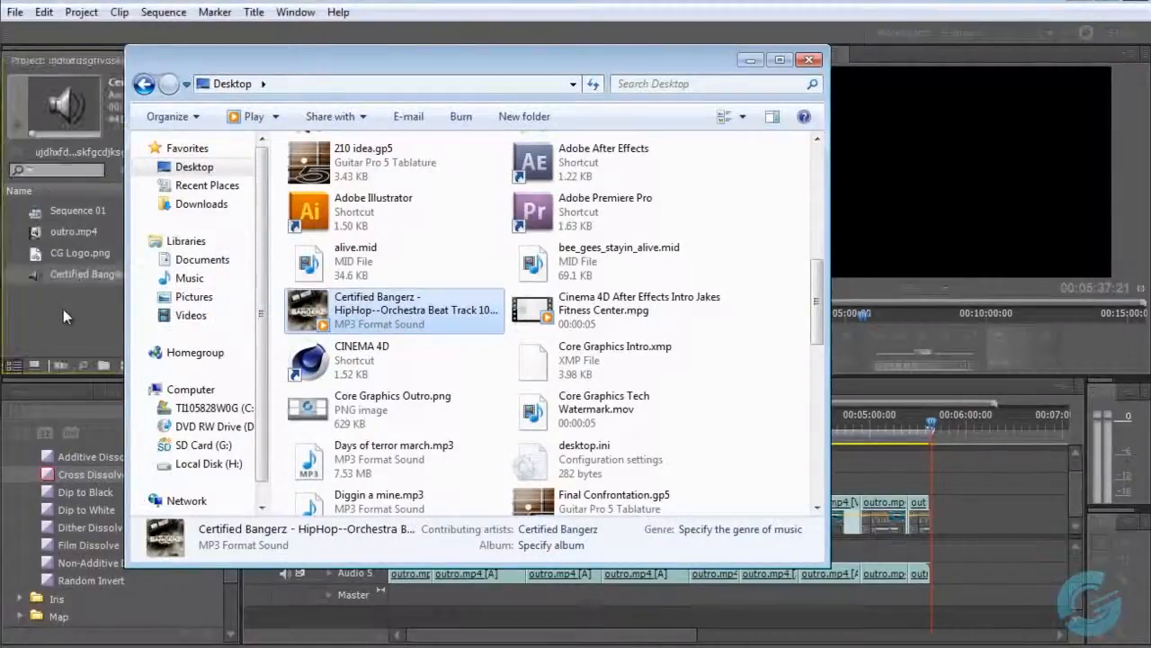
{"action": "left_click", "coordinate": [63, 308]}
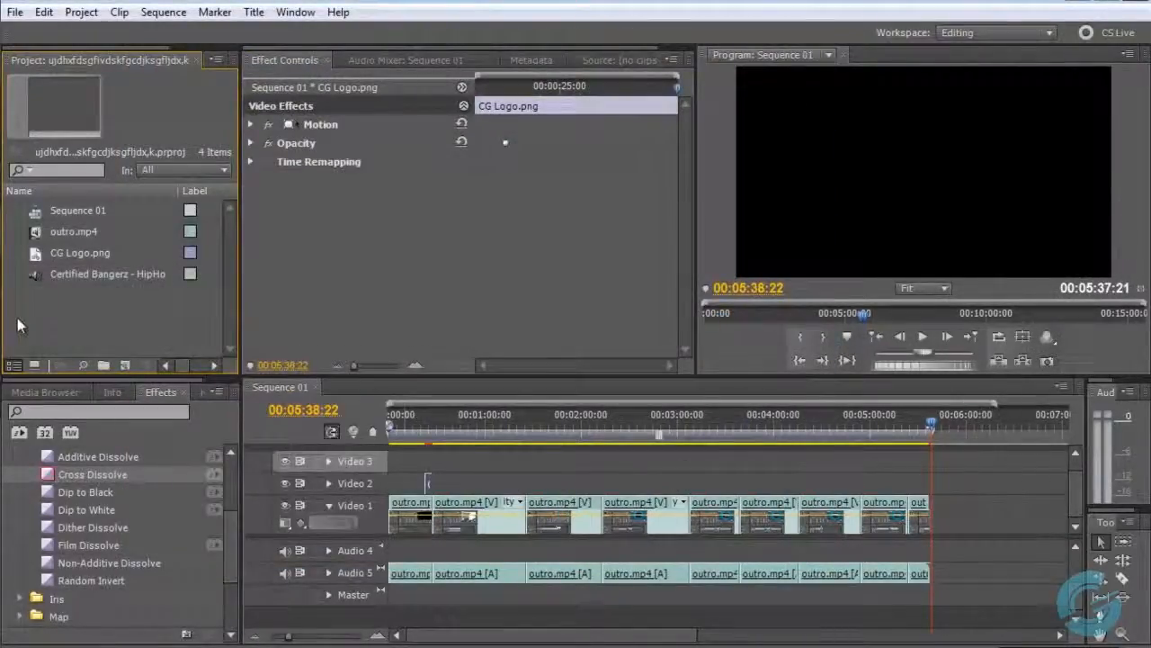
Step: Place the imported music on a new audio track below Audio 5, starting at 00:00:00:00, and move the playhead to 00:00:56:03
{"action": "left_click", "coordinate": [35, 277]}
{"action": "left_click_drag", "start_coordinate": [90, 330], "coordinate": [927, 574]}
{"action": "left_click_drag", "start_coordinate": [1075, 572], "coordinate": [1073, 611]}
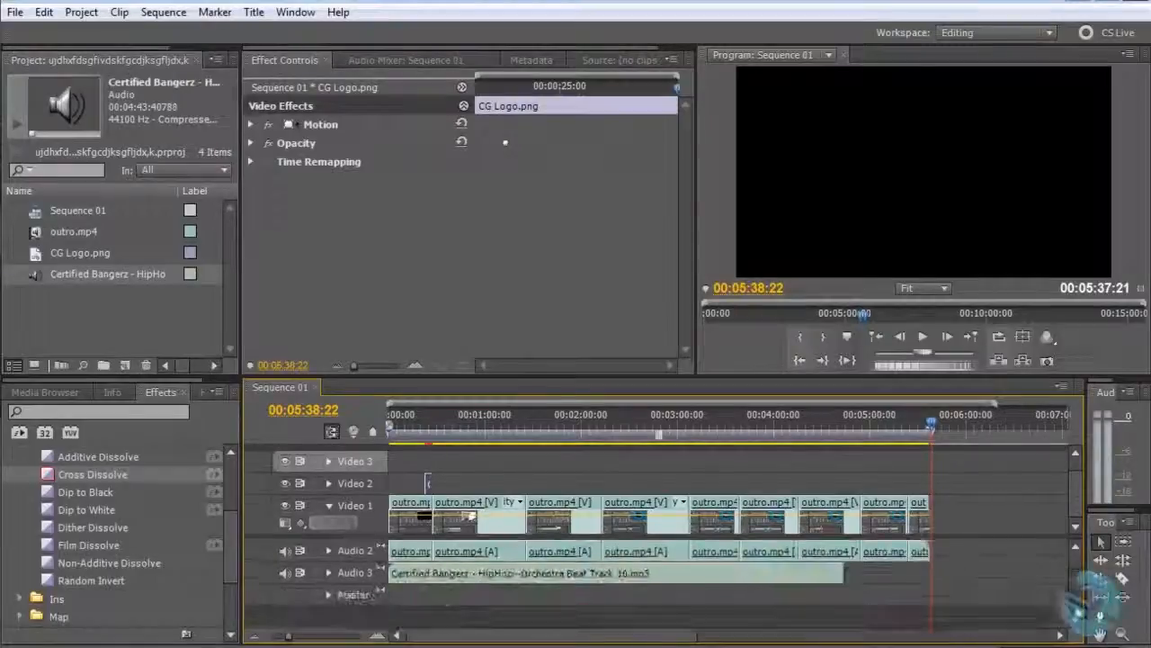
{"action": "left_click", "coordinate": [480, 418]}
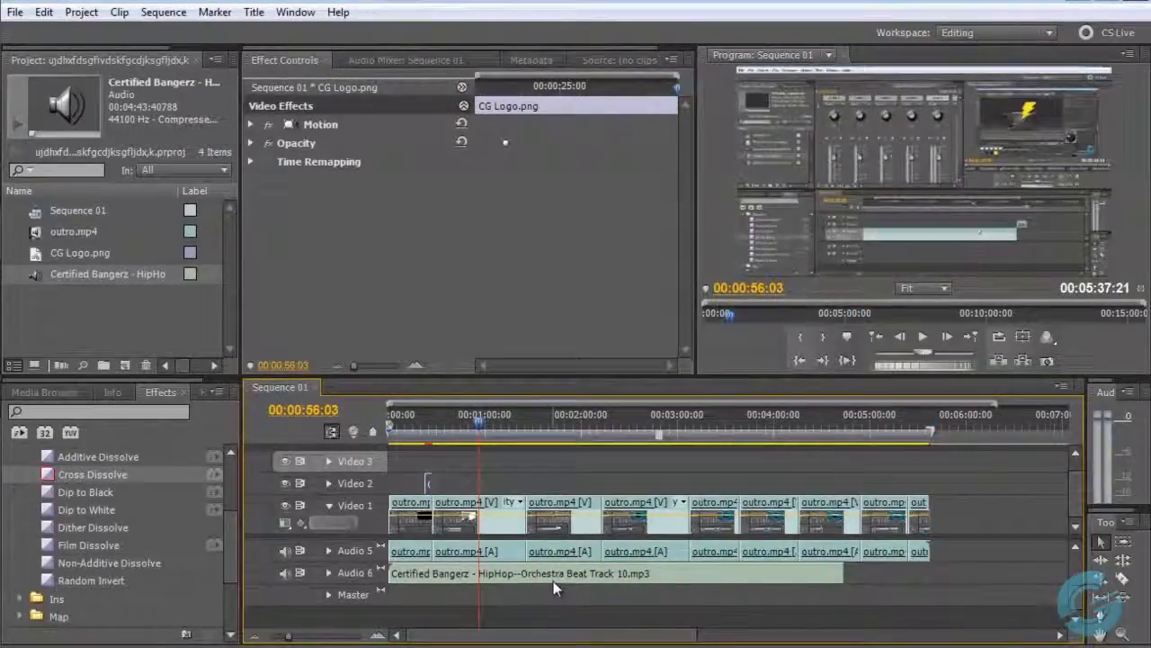
Step: Try a different Adjust Gain by value in the music clip's Audio Gain settings and discard the change
{"action": "left_click", "coordinate": [554, 579]}
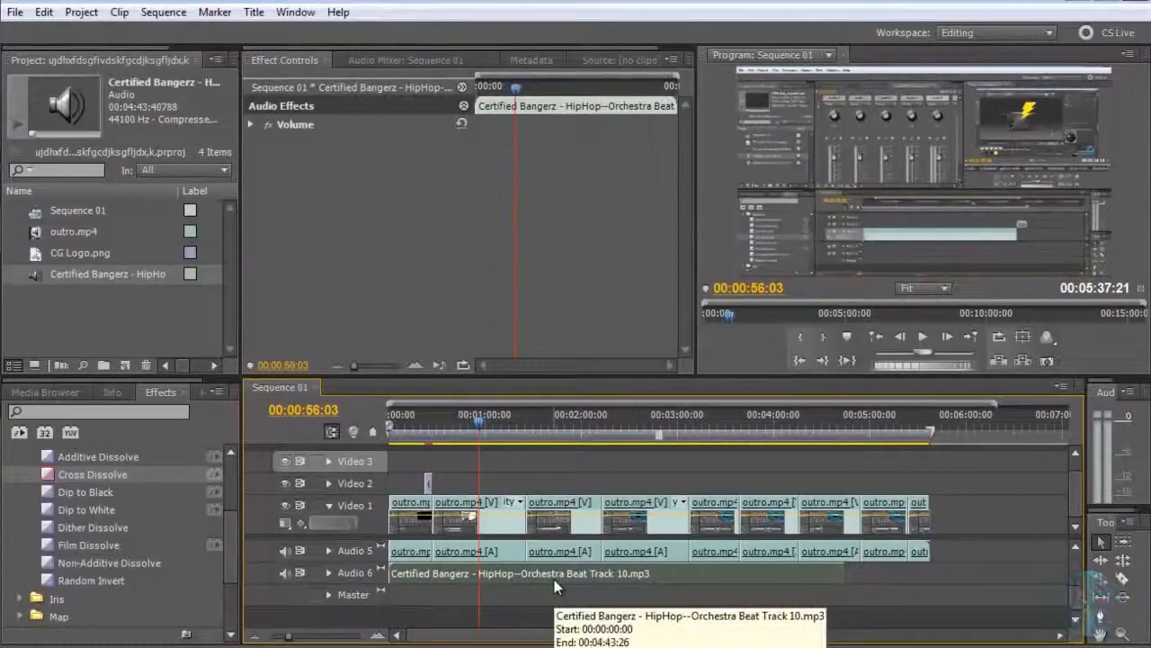
{"action": "right_click", "coordinate": [554, 579]}
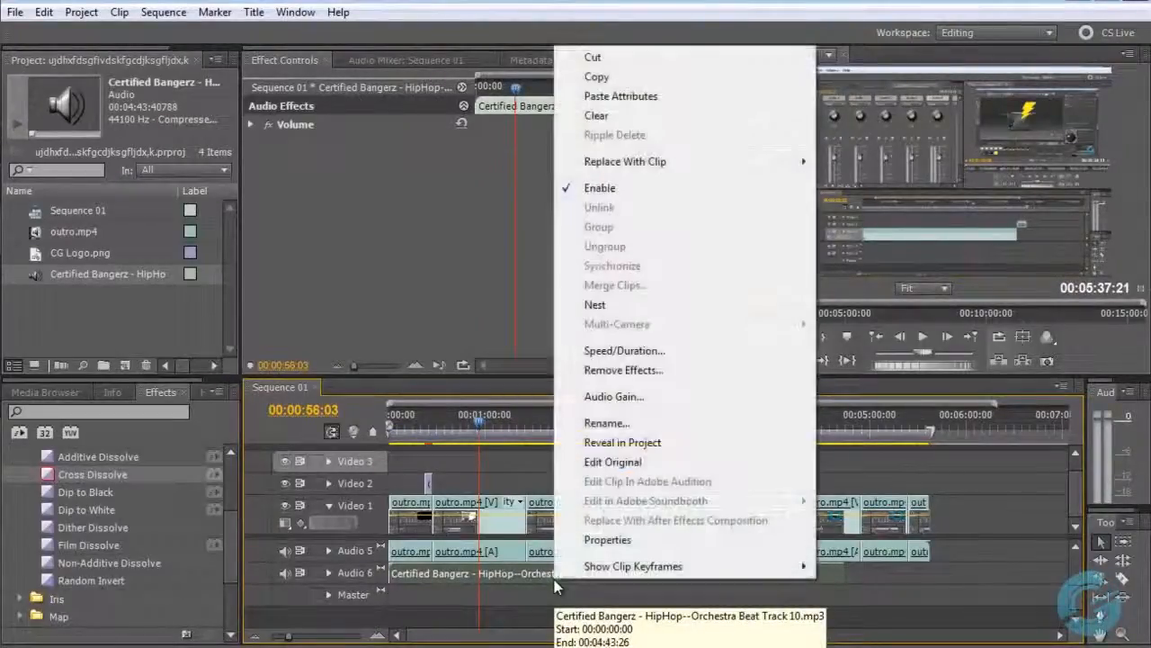
{"action": "left_click", "coordinate": [667, 396]}
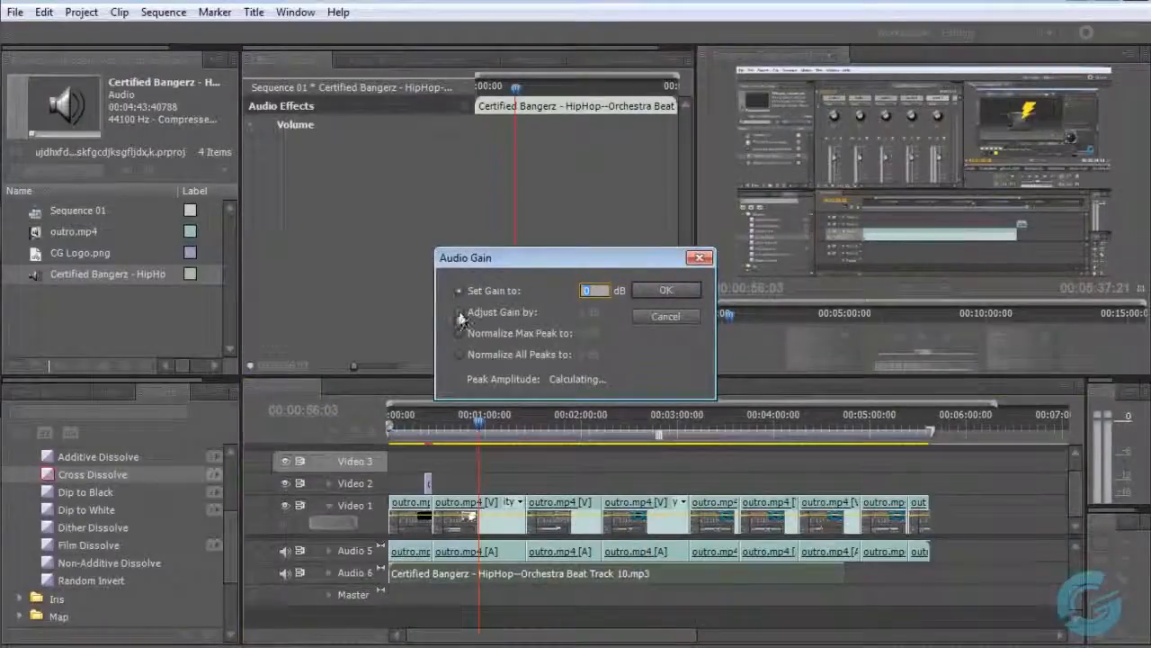
{"action": "left_click", "coordinate": [460, 315]}
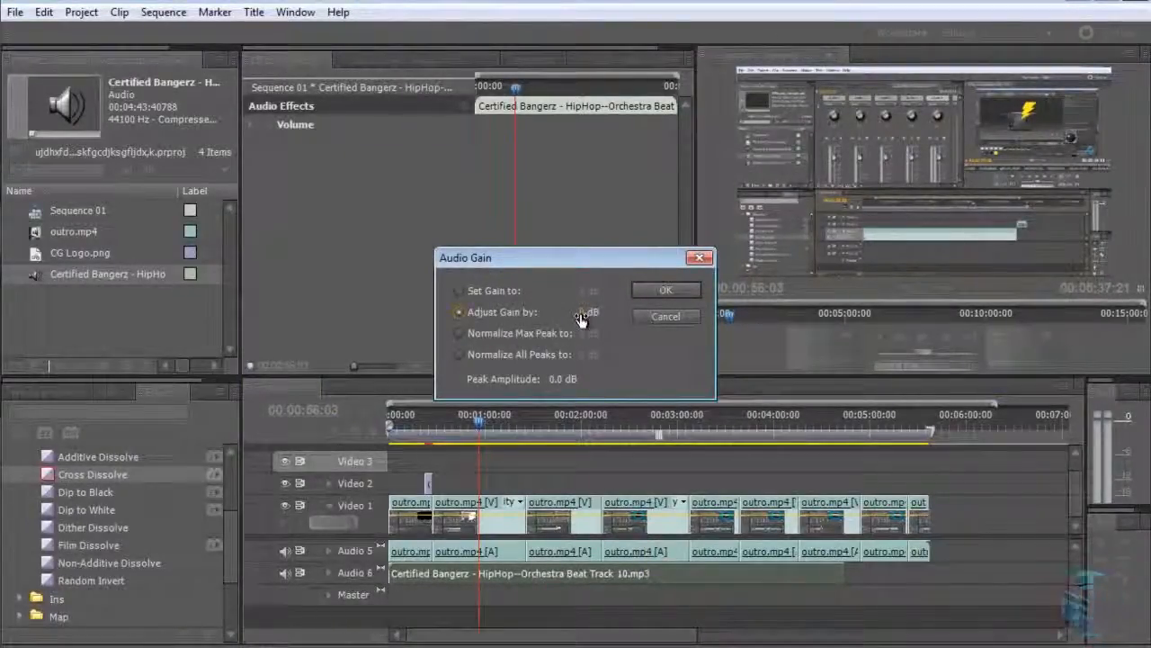
{"action": "mouse_move", "coordinate": [582, 314]}
{"action": "left_mouse_down"}
{"action": "mouse_move", "coordinate": [500, 329]}
{"action": "mouse_move", "coordinate": [582, 337]}
{"action": "left_mouse_up"}
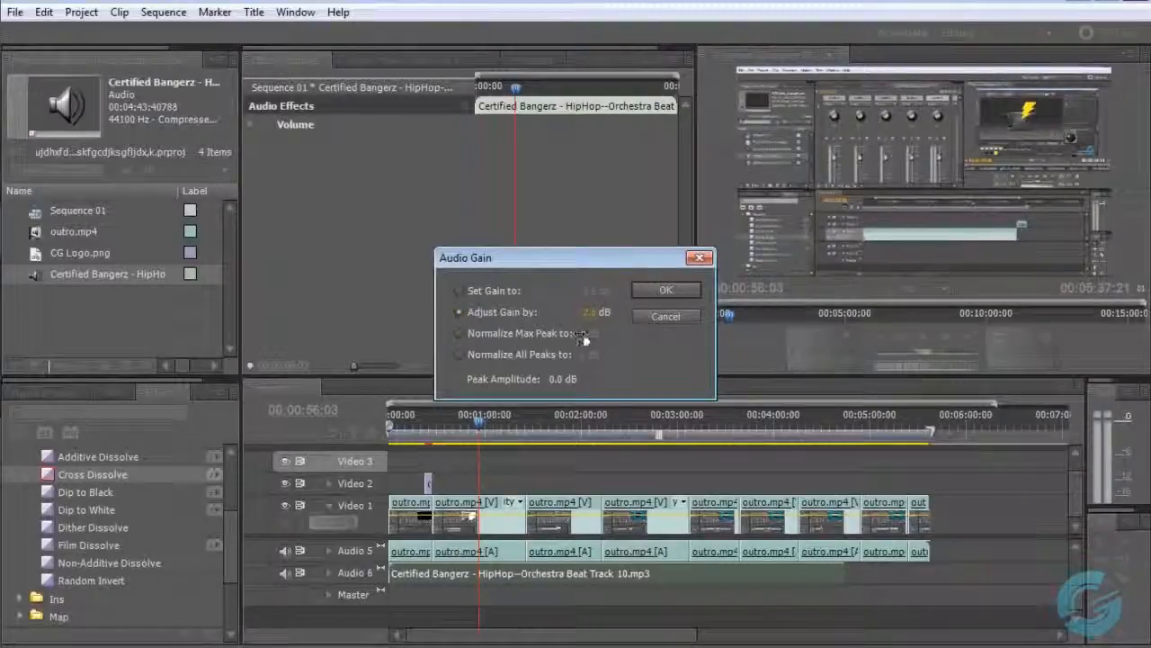
{"action": "left_click", "coordinate": [665, 317]}
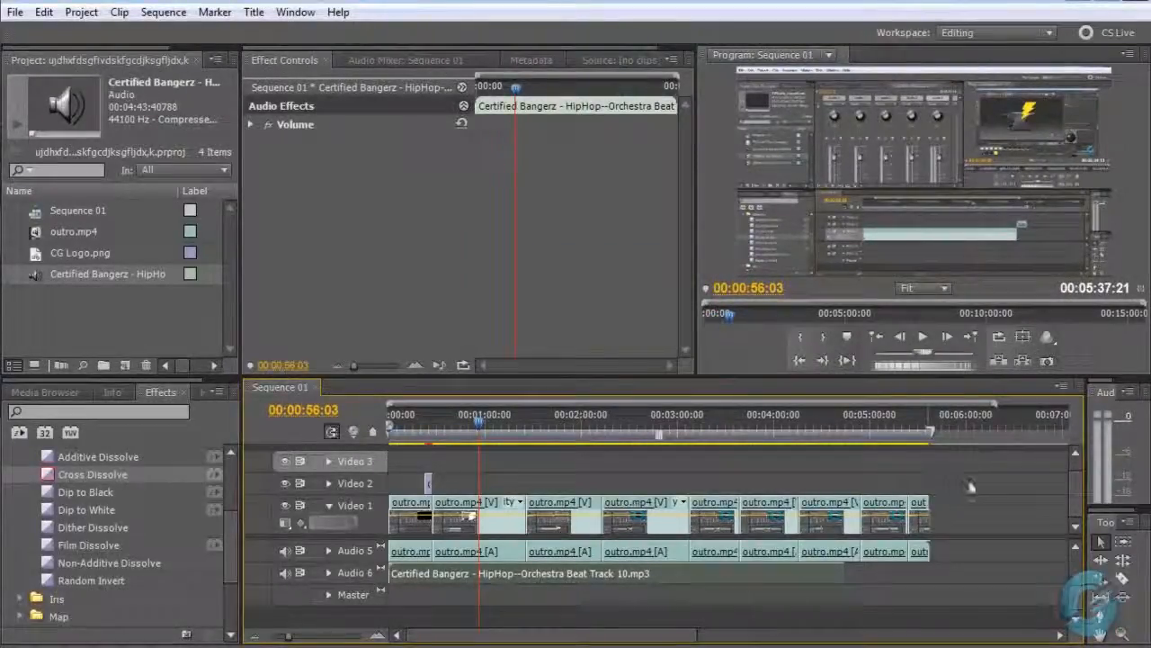
Step: Select all video, logo and audio clips in Sequence 01 and delete them from the timeline
{"action": "left_click_drag", "start_coordinate": [987, 482], "coordinate": [414, 597]}
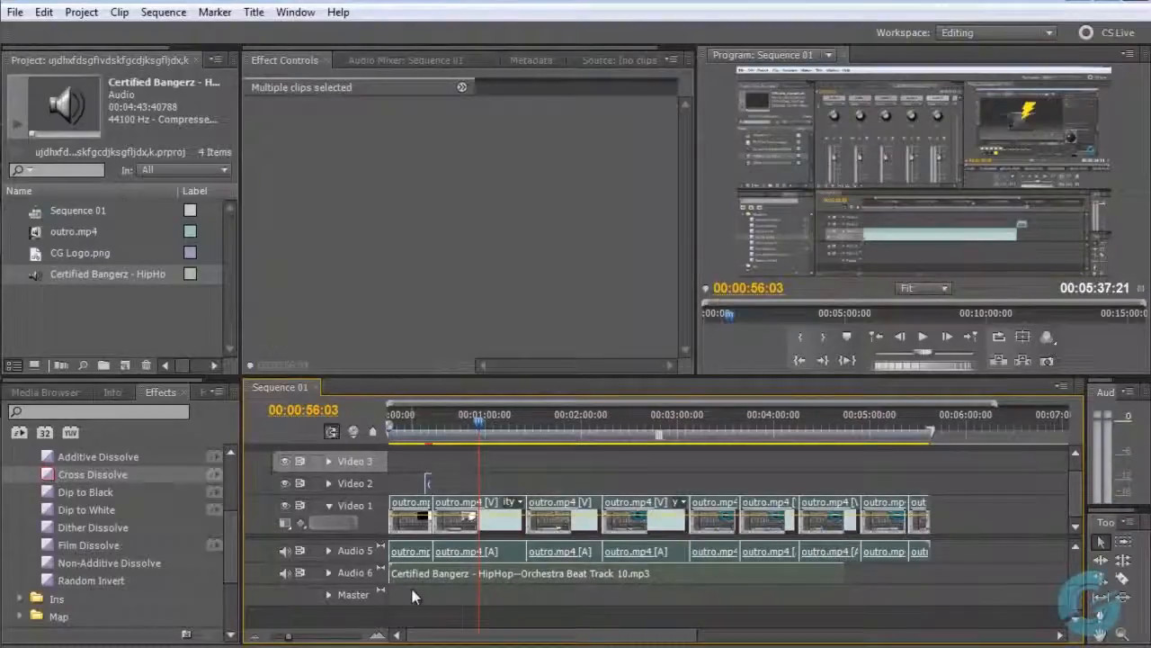
{"action": "key", "text": "Delete"}
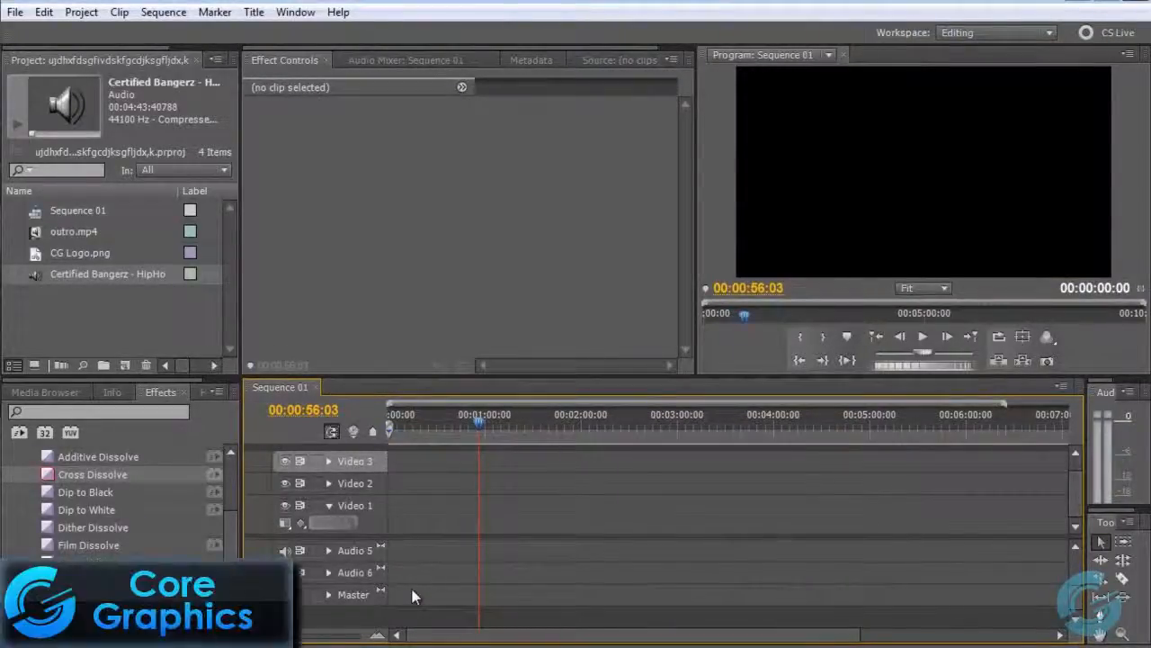